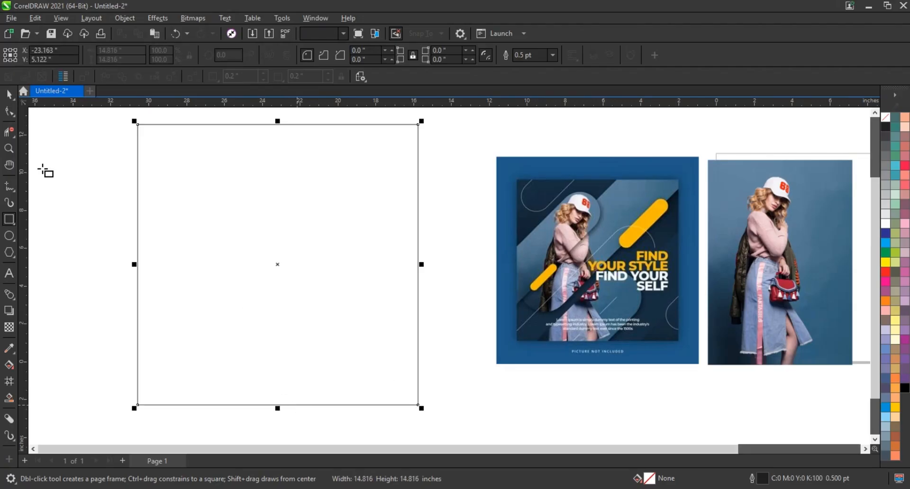
# Set the square's outline width to 3.0 pt
pyautogui.press('space')
pyautogui.click(553, 55)
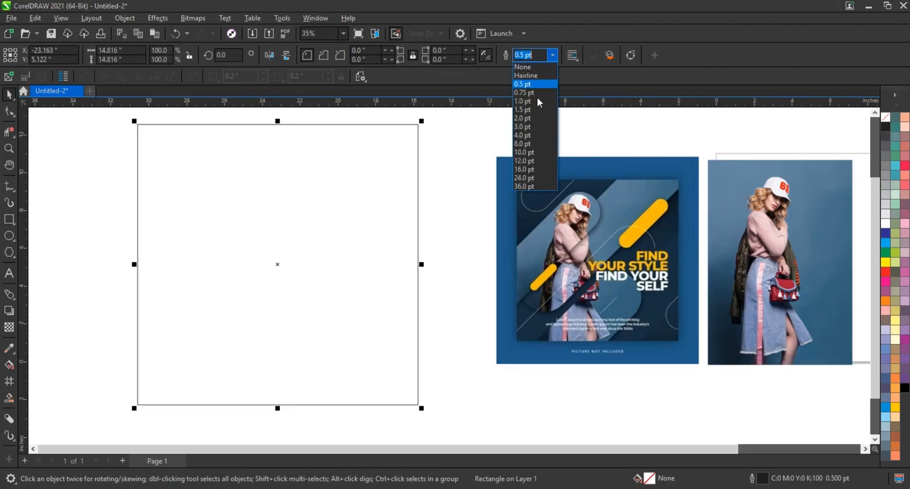
pyautogui.click(540, 130)
pyautogui.click(449, 217)
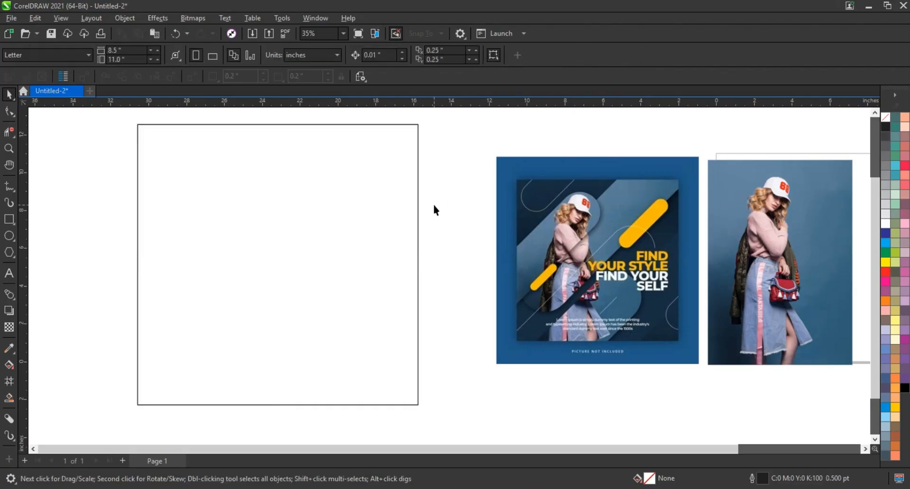
# Draw a horizontal rectangle about 16.5 by 3 inches across the square and round its corners fully into a pill shape
pyautogui.click(9, 219)
pyautogui.moveTo(77, 242); pyautogui.dragTo(320, 314)
pyautogui.click(9, 112)
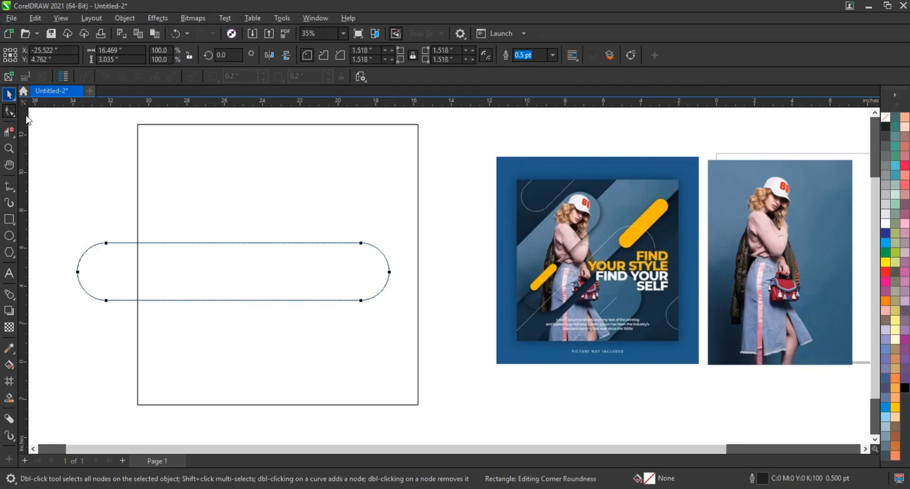
# Duplicate the pill up towards the square's upper-left side and scale the copy to about 15 by 2.8 inches
pyautogui.press('space')
pyautogui.moveTo(289, 292); pyautogui.dragTo(255, 269)
pyautogui.rightClick(255, 270)
pyautogui.moveTo(360, 282); pyautogui.dragTo(333, 283)
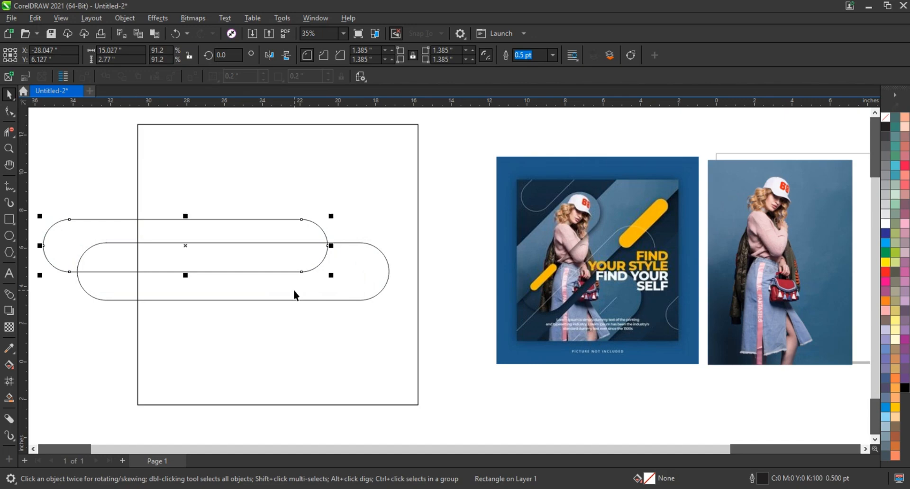
# Move the original pill to the right, enlarge it to about 17.9 by 3.3 inches, and place a copy at the square's lower left
pyautogui.moveTo(298, 297); pyautogui.dragTo(342, 297)
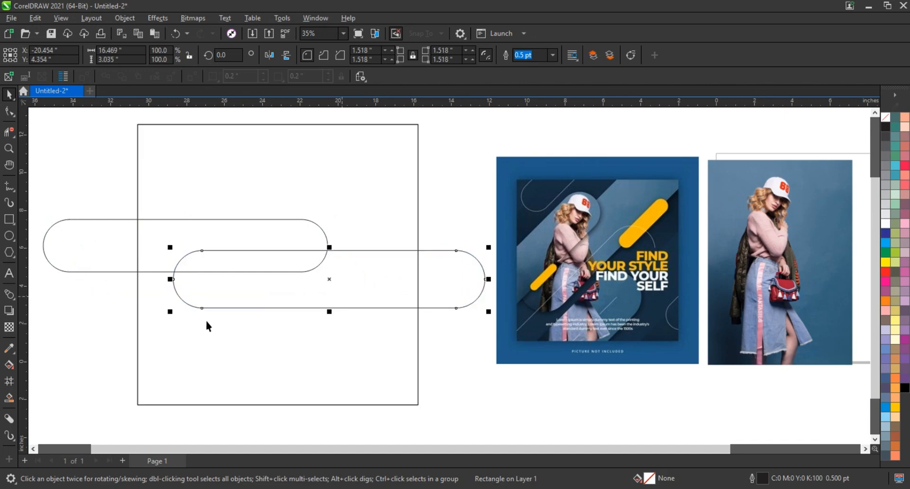
pyautogui.moveTo(170, 312); pyautogui.dragTo(144, 335)
pyautogui.moveTo(351, 291); pyautogui.dragTo(221, 346)
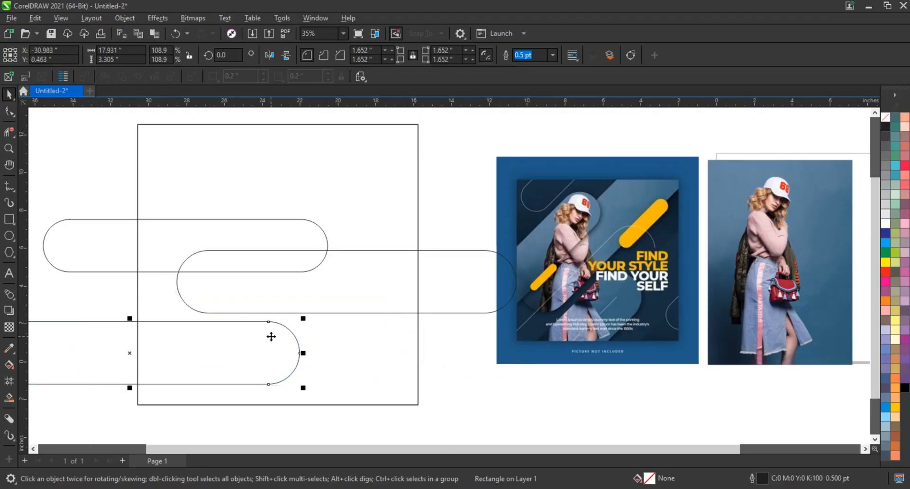
# Create two small pill copies inside the square, the smaller one about 3.5 by 0.6 inches
pyautogui.click(427, 313)
pyautogui.moveTo(524, 324); pyautogui.dragTo(397, 311)
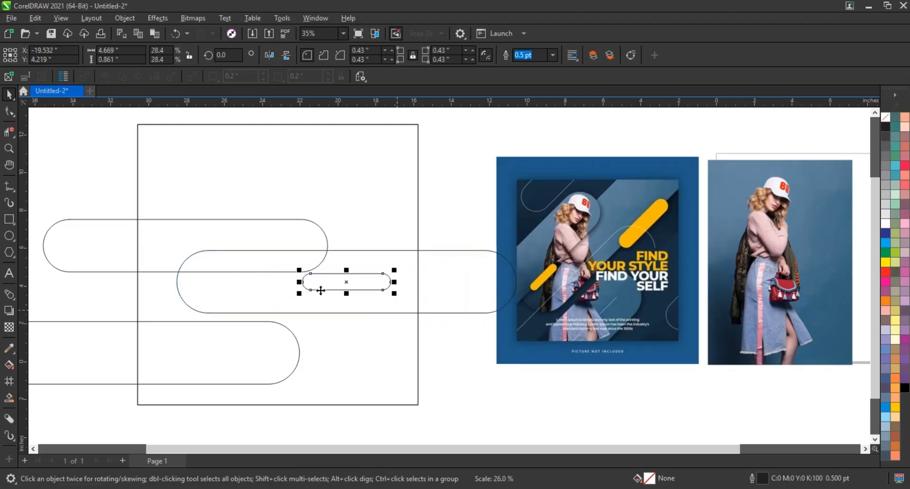
pyautogui.moveTo(341, 286); pyautogui.dragTo(276, 262)
pyautogui.click(237, 249)
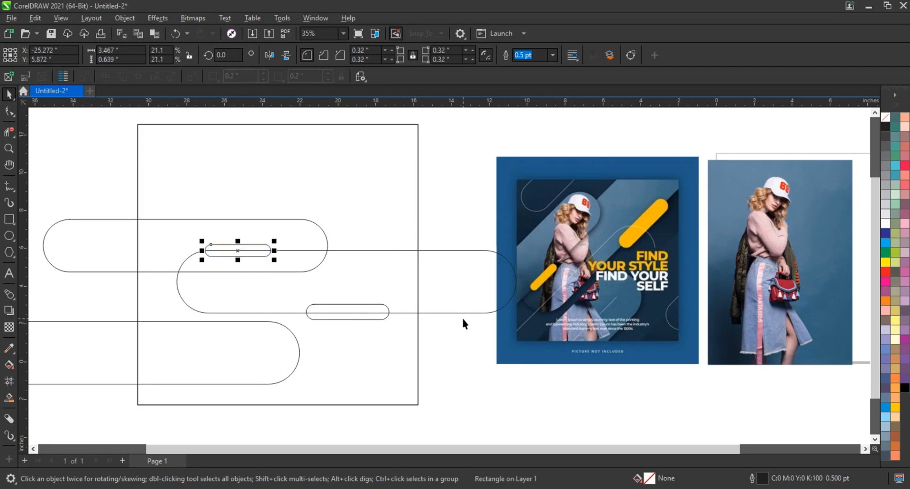
# Rotate all five pills together by 45 degrees and shift them up and right over the square
pyautogui.keyDown('shift'); pyautogui.click(367, 305); pyautogui.keyUp('shift')
pyautogui.keyDown('shift'); pyautogui.click(455, 313); pyautogui.keyUp('shift')
pyautogui.keyDown('shift'); pyautogui.click(87, 271); pyautogui.keyUp('shift')
pyautogui.keyDown('shift'); pyautogui.click(104, 341); pyautogui.keyUp('shift')
pyautogui.scroll(-2, 104, 341)
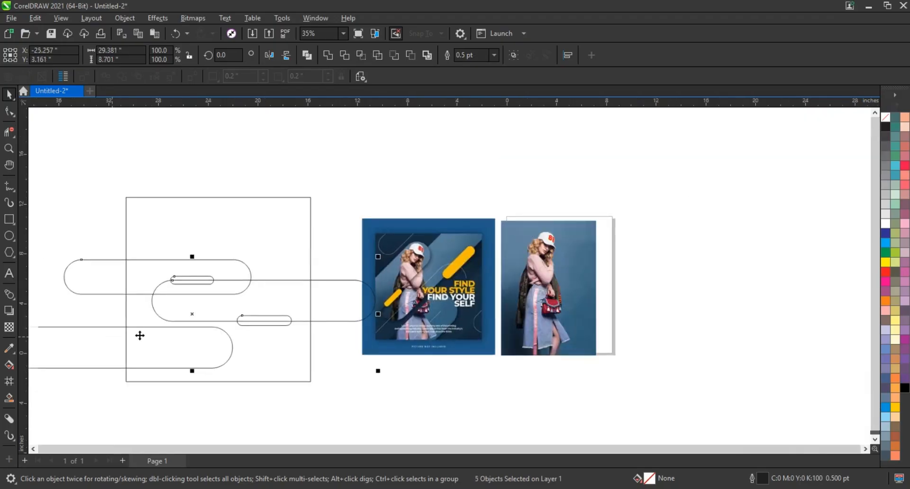
pyautogui.click(189, 316)
pyautogui.moveTo(379, 374); pyautogui.dragTo(336, 244)
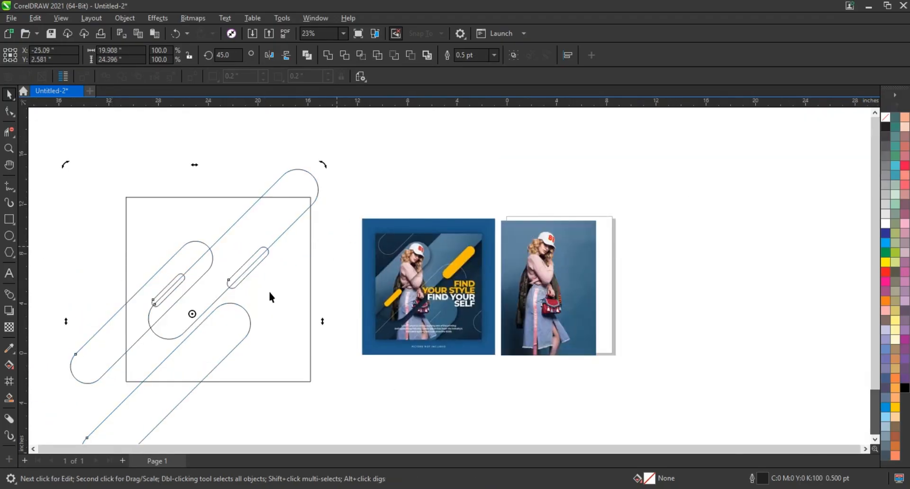
pyautogui.moveTo(246, 280); pyautogui.dragTo(279, 263)
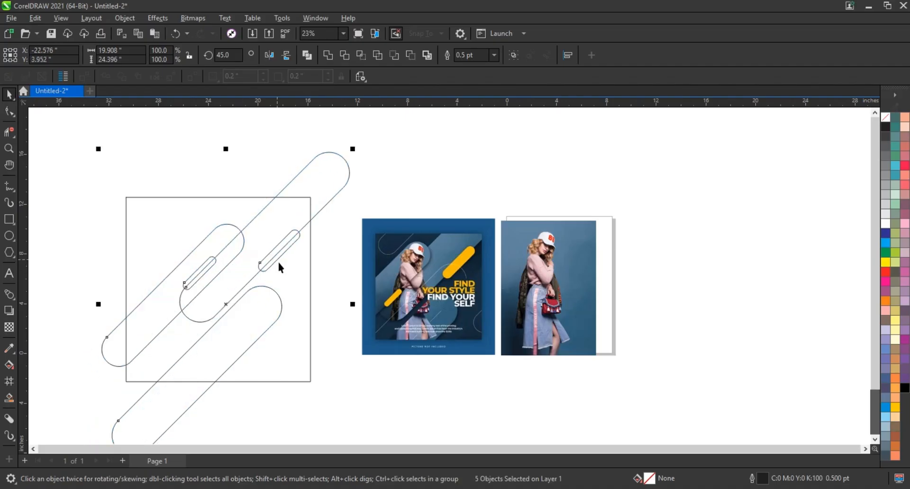
pyautogui.click(222, 308)
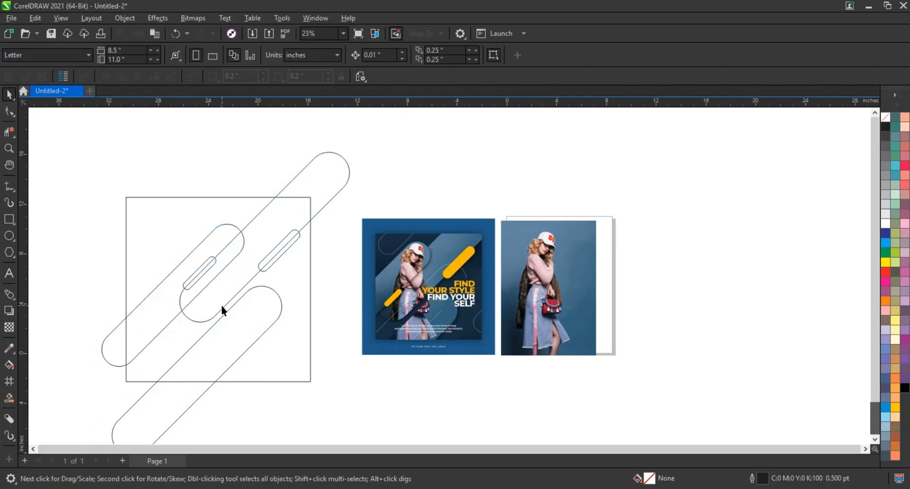
# Enlarge the long middle pill and scale the lower pill to about 17.5 inches across, positioning it in the square's lower half
pyautogui.moveTo(177, 327); pyautogui.dragTo(160, 342)
pyautogui.moveTo(353, 340); pyautogui.dragTo(362, 349)
pyautogui.click(256, 328)
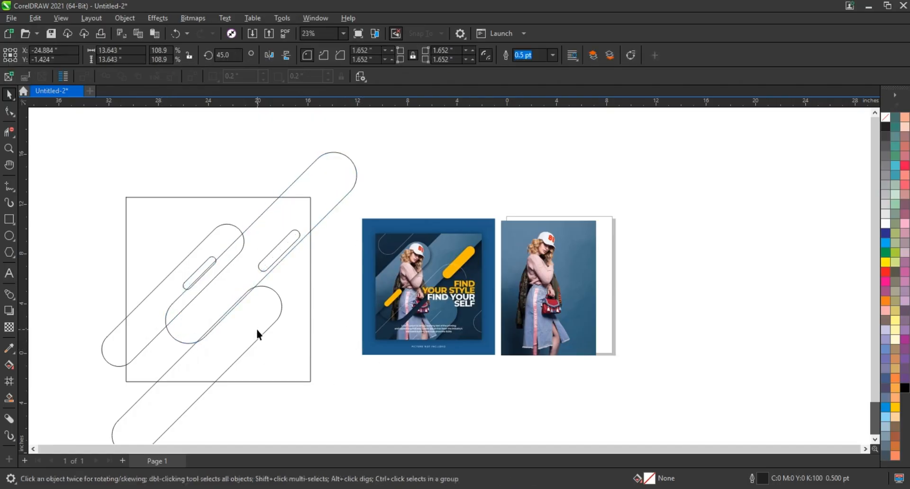
pyautogui.moveTo(257, 329); pyautogui.dragTo(257, 336)
pyautogui.moveTo(298, 297); pyautogui.dragTo(269, 307)
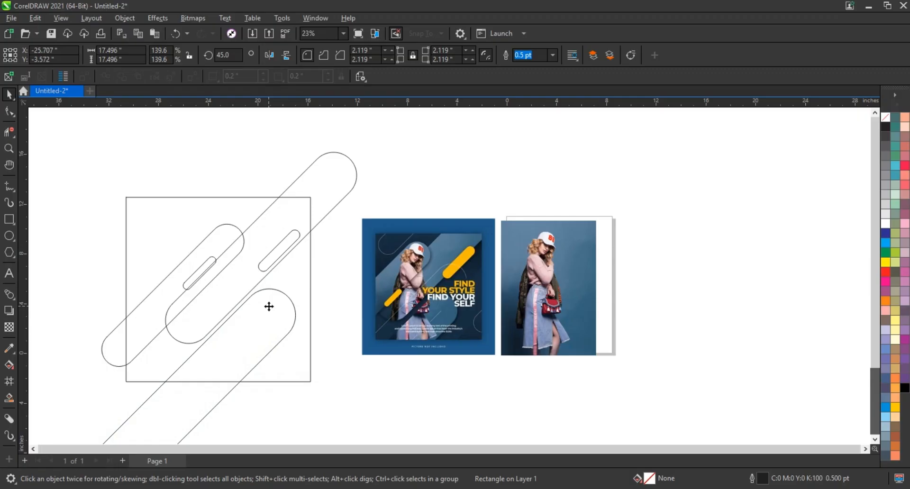
pyautogui.click(269, 307)
# Enlarge the upper-left pill to about 12.4 inches across, extending its lower-left end
pyautogui.click(248, 249)
pyautogui.click(230, 232)
pyautogui.moveTo(98, 372); pyautogui.dragTo(86, 381)
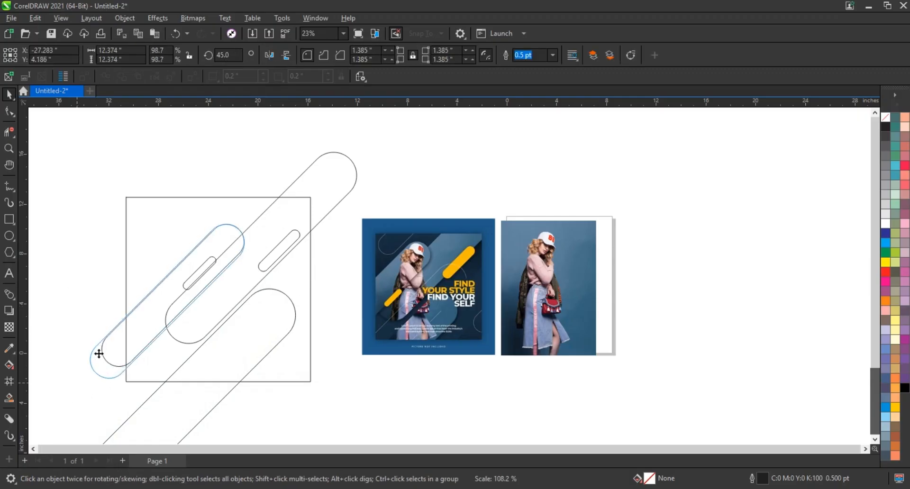
# Shift the two small pills down onto the edges of the larger pills and fill both with yellow
pyautogui.moveTo(98, 241)
pyautogui.mouseDown()
pyautogui.moveTo(222, 299)
pyautogui.moveTo(199, 276)
pyautogui.moveTo(198, 301)
pyautogui.mouseUp()
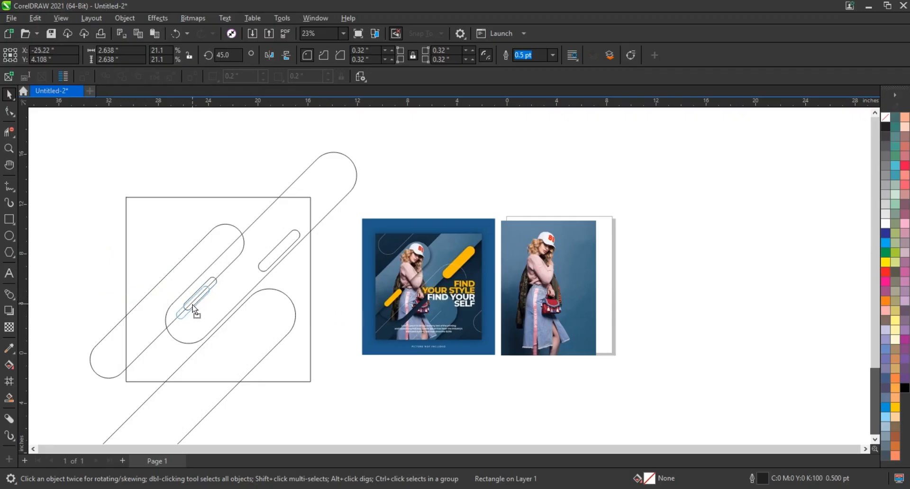
pyautogui.moveTo(276, 250); pyautogui.dragTo(283, 255)
pyautogui.keyDown('shift'); pyautogui.click(193, 307); pyautogui.keyUp('shift')
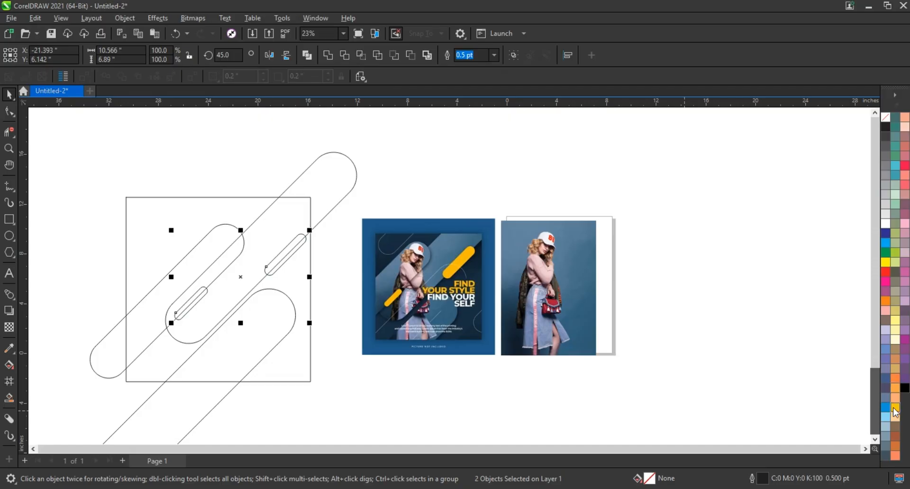
pyautogui.click(331, 327)
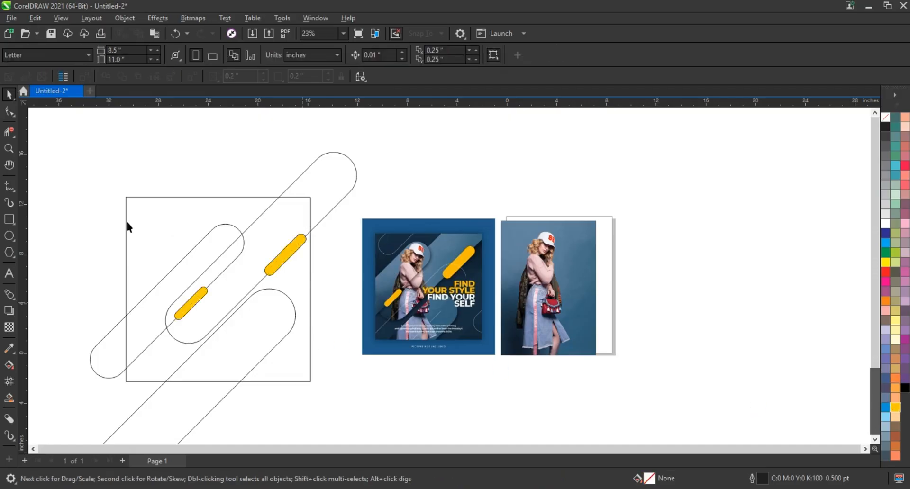
# Sample the dark navy from the reference poster's background and fill the square with it
pyautogui.click(9, 150)
pyautogui.moveTo(85, 179); pyautogui.dragTo(610, 394)
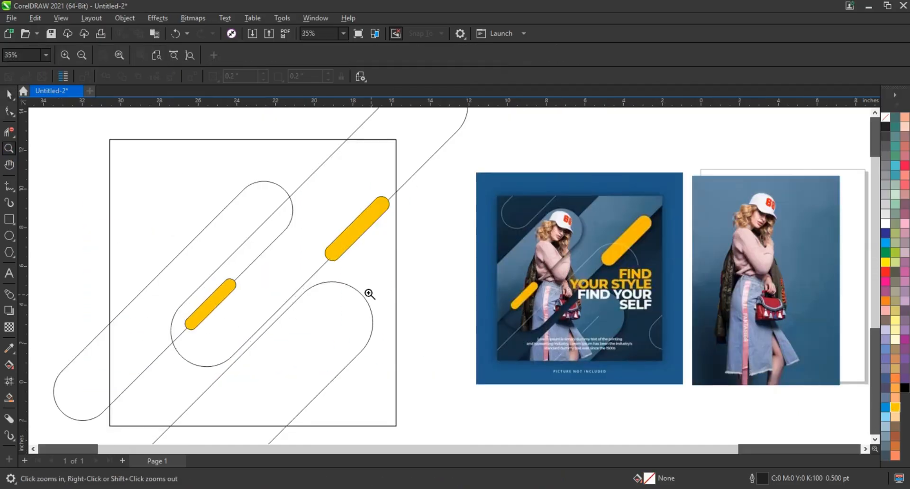
pyautogui.click(11, 349)
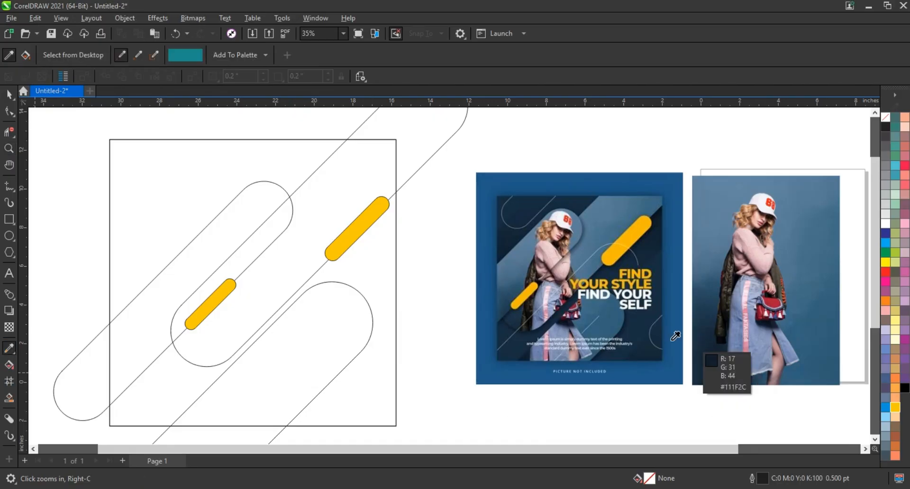
pyautogui.click(654, 358)
pyautogui.click(390, 403)
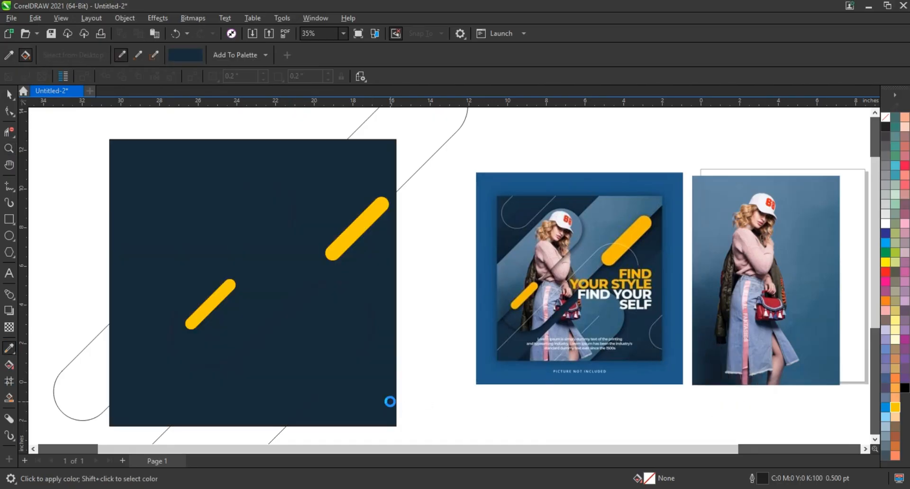
# Give the three large pills white outlines
pyautogui.click(9, 95)
pyautogui.click(298, 197)
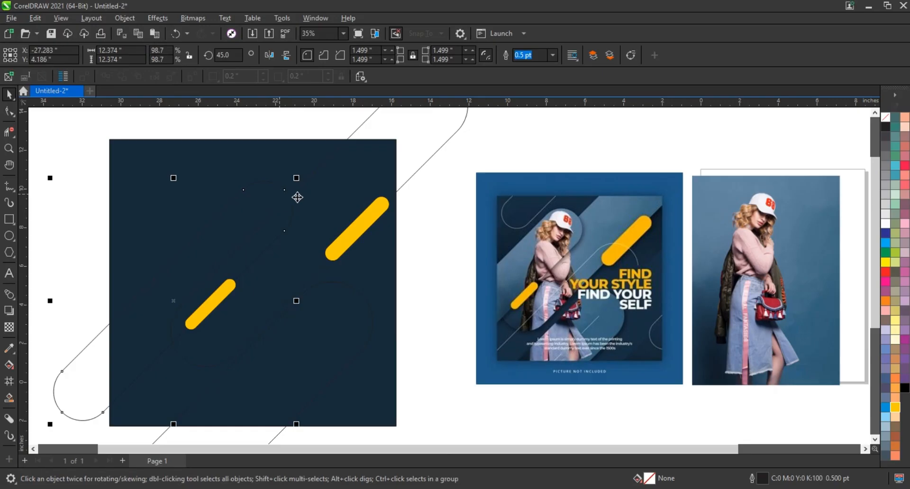
pyautogui.keyDown('shift'); pyautogui.click(319, 196); pyautogui.keyUp('shift')
pyautogui.keyDown('shift'); pyautogui.click(332, 312); pyautogui.keyUp('shift')
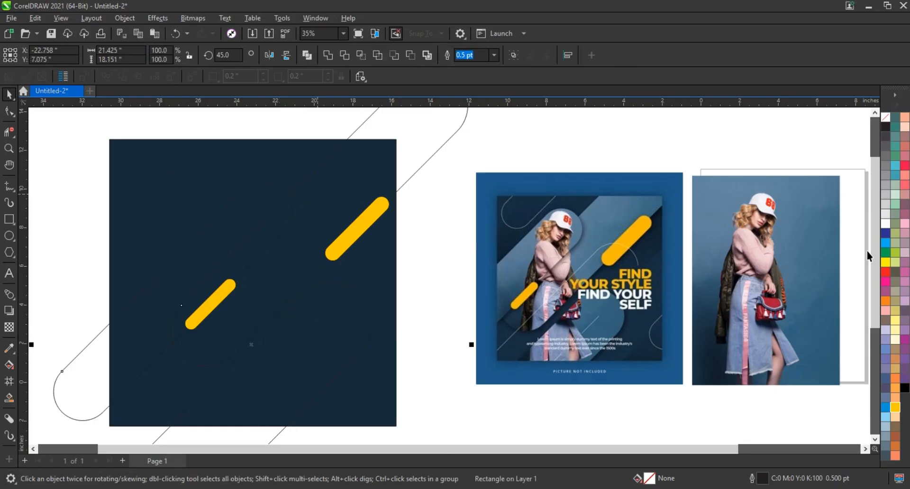
pyautogui.rightClick(886, 225)
pyautogui.click(873, 233)
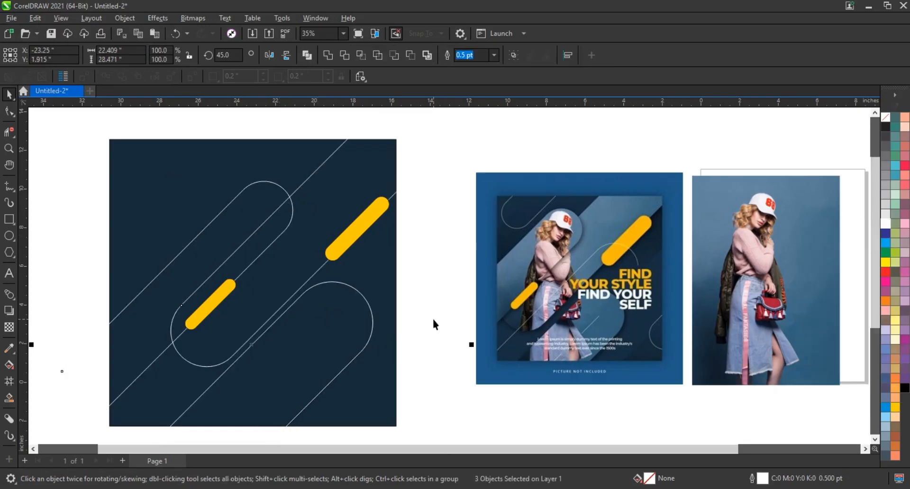
# Place the model photo over the navy square and enlarge it to about 11.6 by 16.4 inches
pyautogui.click(697, 315)
pyautogui.moveTo(697, 315); pyautogui.dragTo(202, 298)
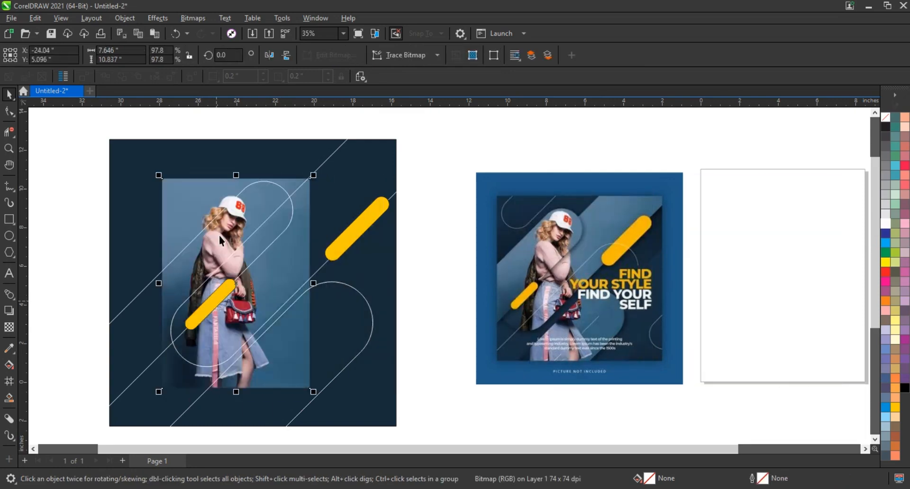
pyautogui.scroll(-3, 239, 219)
pyautogui.moveTo(277, 306); pyautogui.dragTo(313, 362)
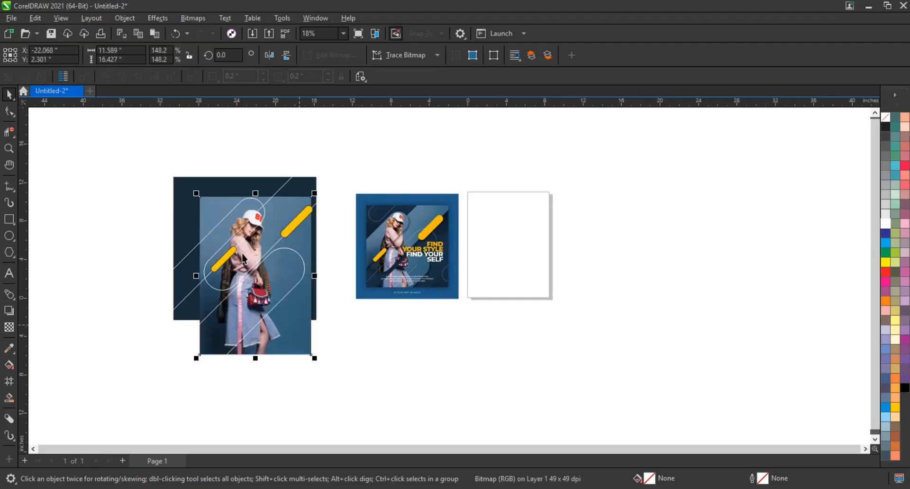
# Shift the model photo slightly up and left over the pills and fine-tune its scale to 148.6%
pyautogui.press('Left')
pyautogui.press('Left')
pyautogui.press('Left')
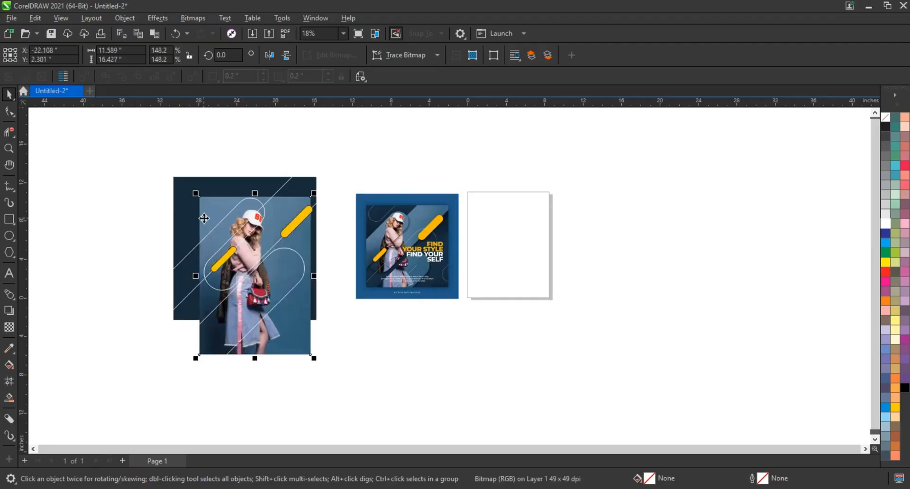
pyautogui.press('Up')
pyautogui.press('Up')
pyautogui.press('Up')
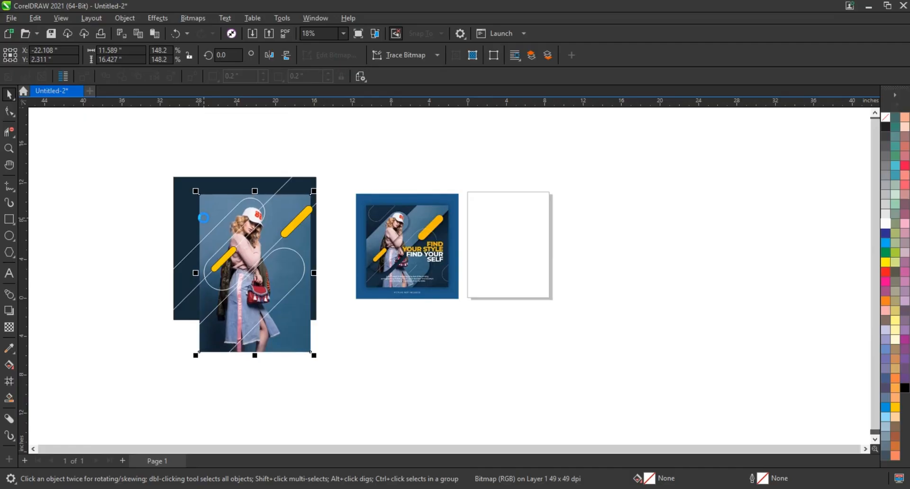
pyautogui.press('Up')
pyautogui.moveTo(288, 319); pyautogui.dragTo(286, 317)
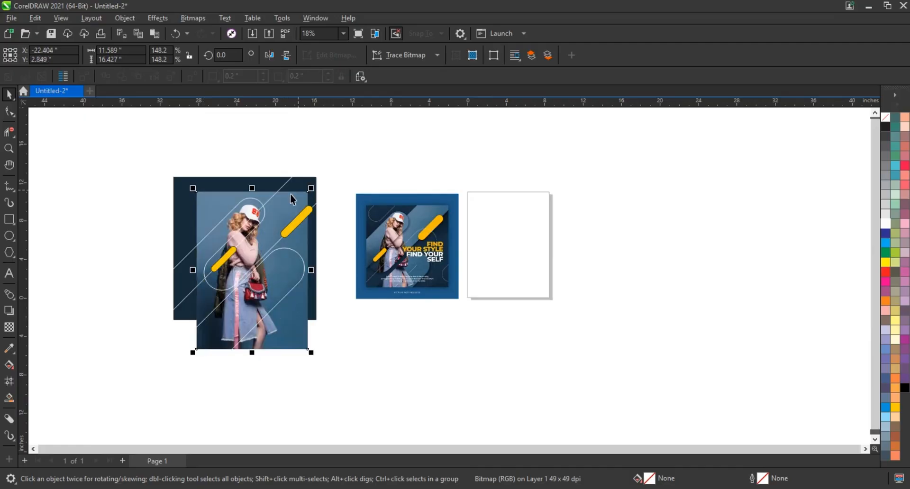
pyautogui.click(193, 189)
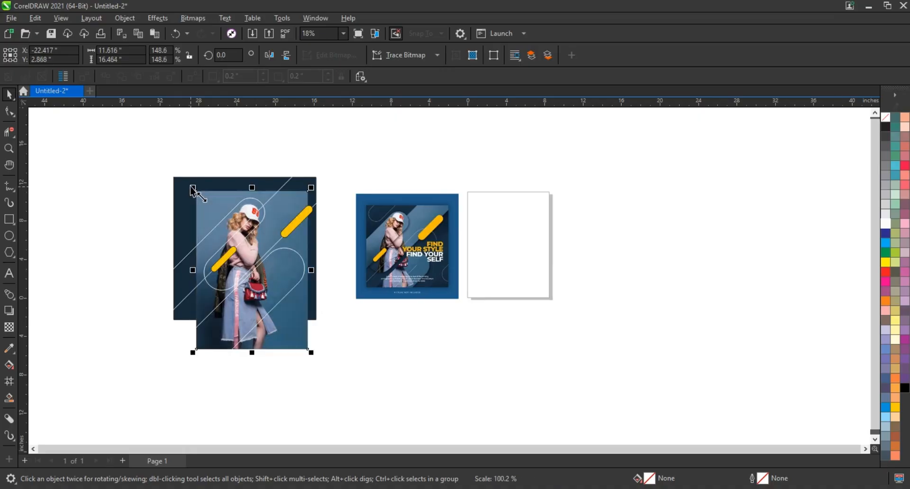
# PowerClip a copy of the model photo inside the long middle pill, keeping the loose photo in place
pyautogui.moveTo(144, 151); pyautogui.dragTo(564, 370)
pyautogui.hotkey('shift', 'F2')
pyautogui.click(519, 370)
pyautogui.click(445, 369)
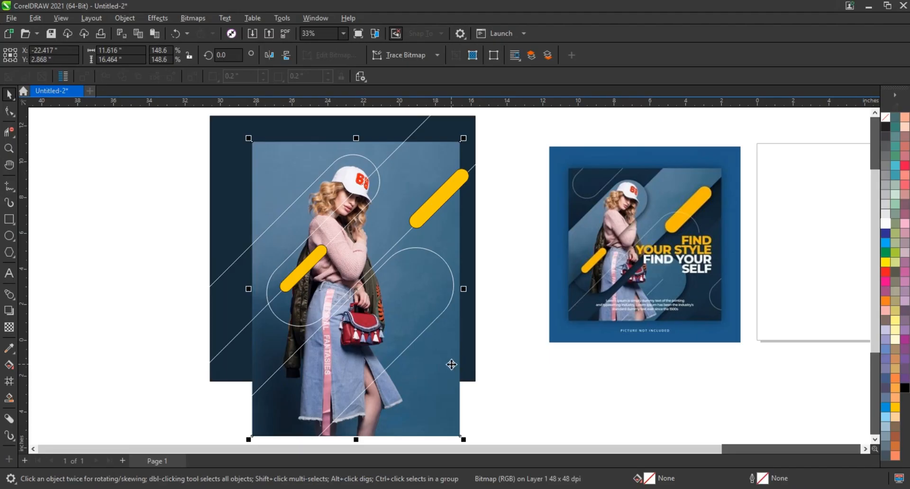
pyautogui.scroll(-1, 450, 388)
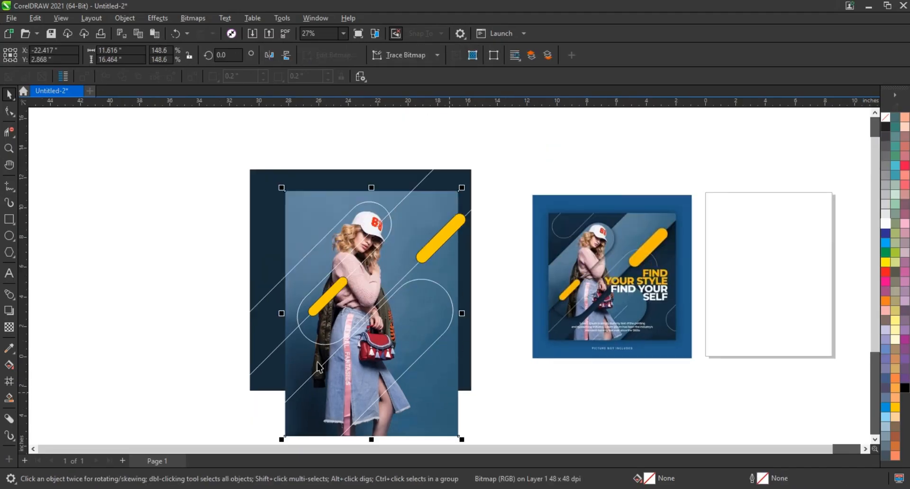
pyautogui.click(259, 310)
pyautogui.click(164, 308)
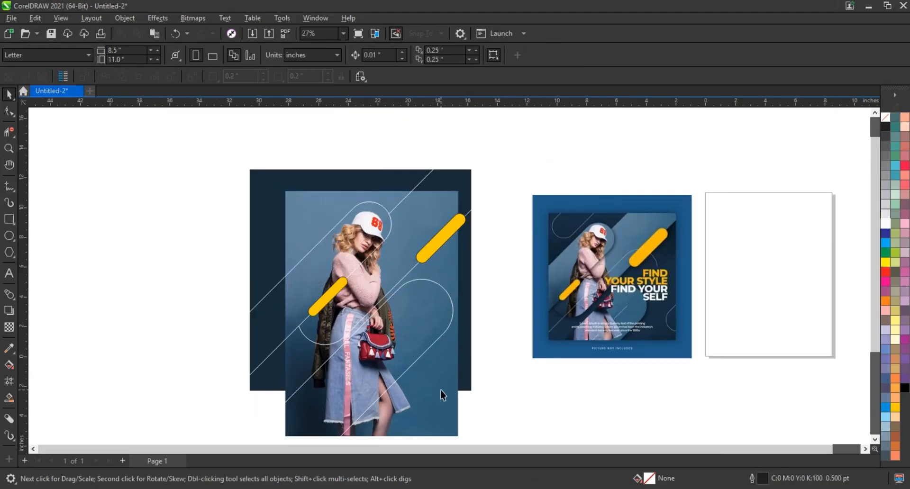
# PowerClip the model photo inside the upper-left pill and the lower pill as well
pyautogui.click(441, 390)
pyautogui.click(427, 221)
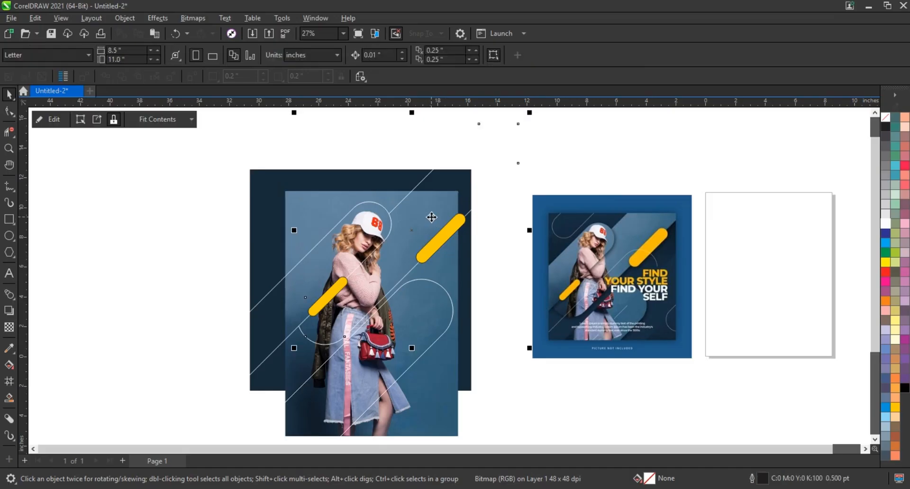
pyautogui.click(440, 399)
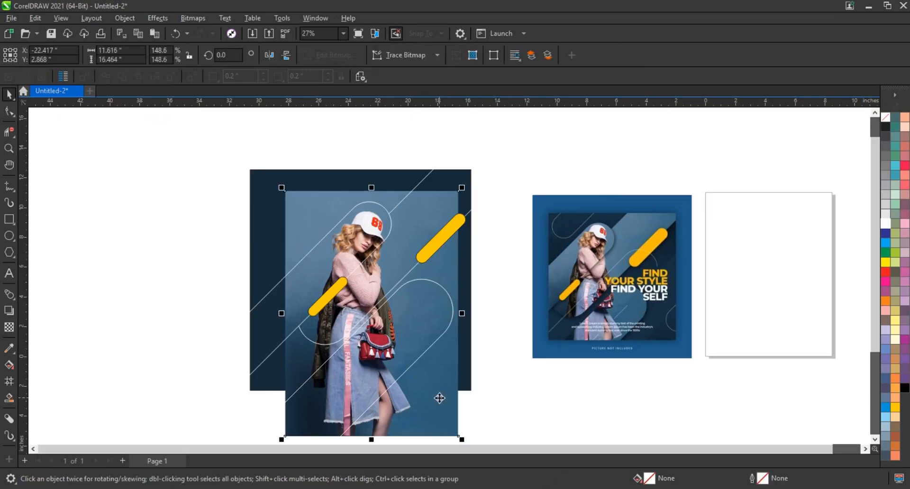
pyautogui.press('Escape')
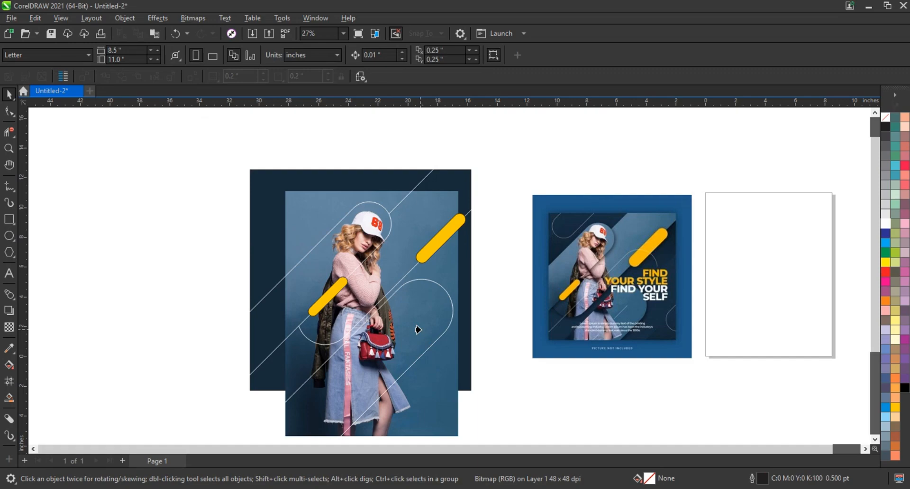
pyautogui.click(420, 329)
pyautogui.click(500, 402)
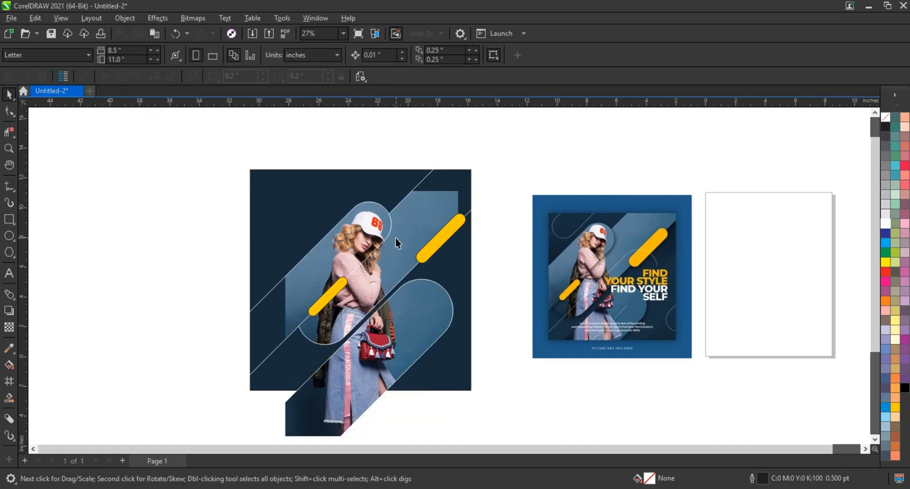
# Edit the upper-left pill's PowerClip contents and mirror a copy of the photo to the left to fill the pill
pyautogui.doubleClick(311, 279)
pyautogui.click(312, 280)
pyautogui.moveTo(461, 315); pyautogui.dragTo(236, 321)
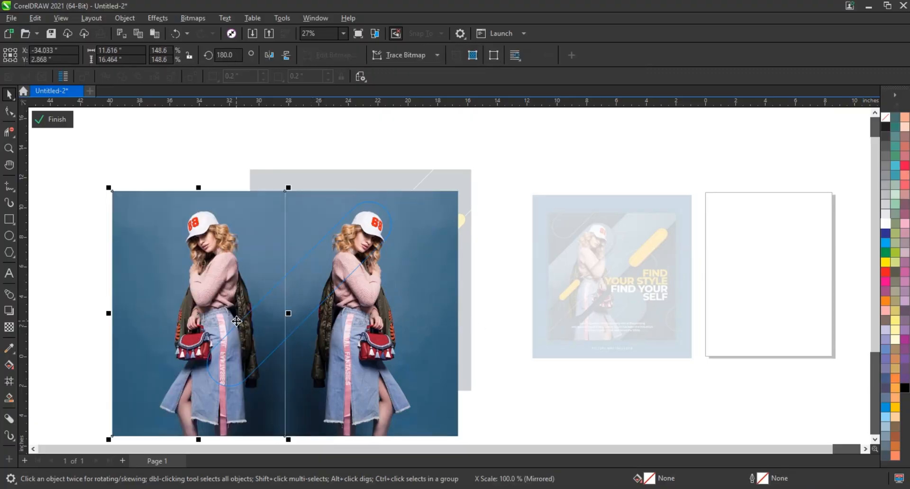
pyautogui.press('Escape')
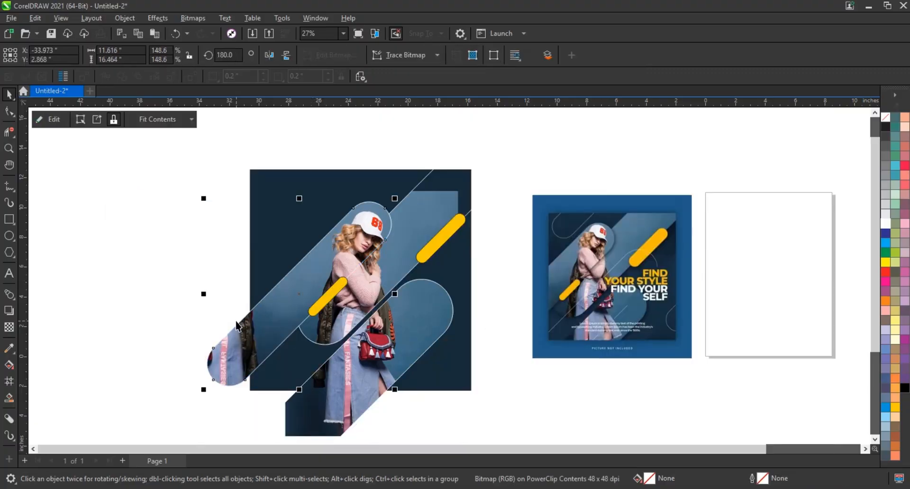
pyautogui.click(216, 258)
# Fill the long middle pill's PowerClip by mirroring a photo copy to the right and mirroring both photos upward
pyautogui.doubleClick(426, 200)
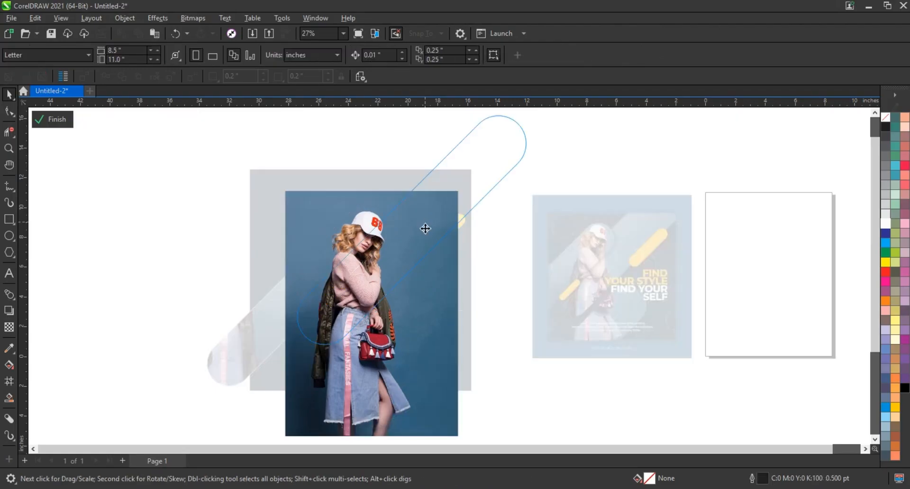
pyautogui.click(425, 228)
pyautogui.moveTo(282, 316); pyautogui.dragTo(513, 321)
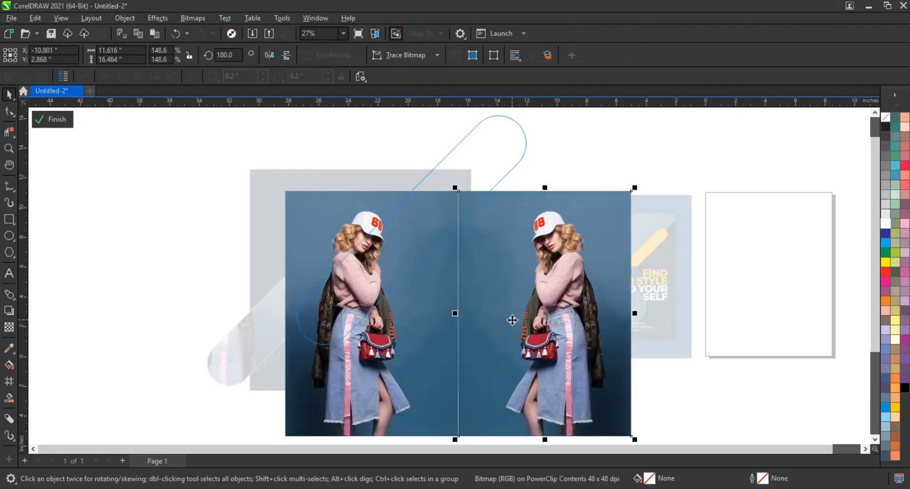
pyautogui.keyDown('shift'); pyautogui.click(442, 326); pyautogui.keyUp('shift')
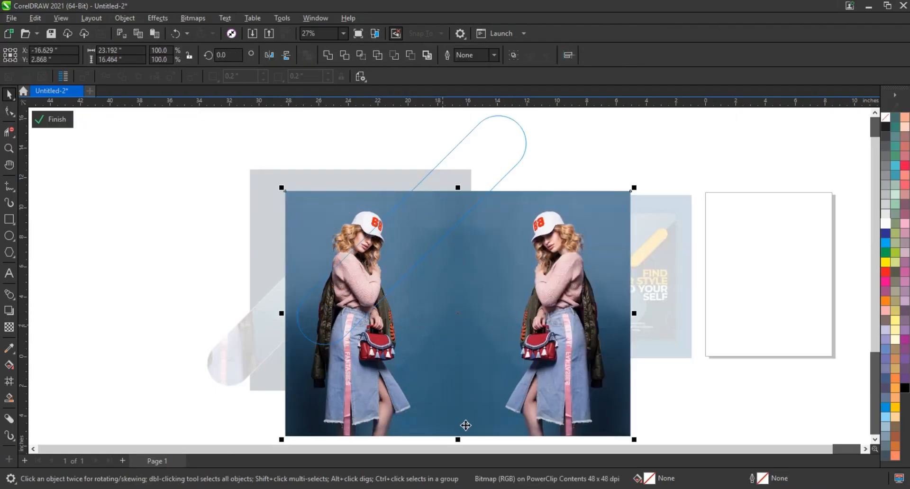
pyautogui.moveTo(458, 440); pyautogui.dragTo(474, 160)
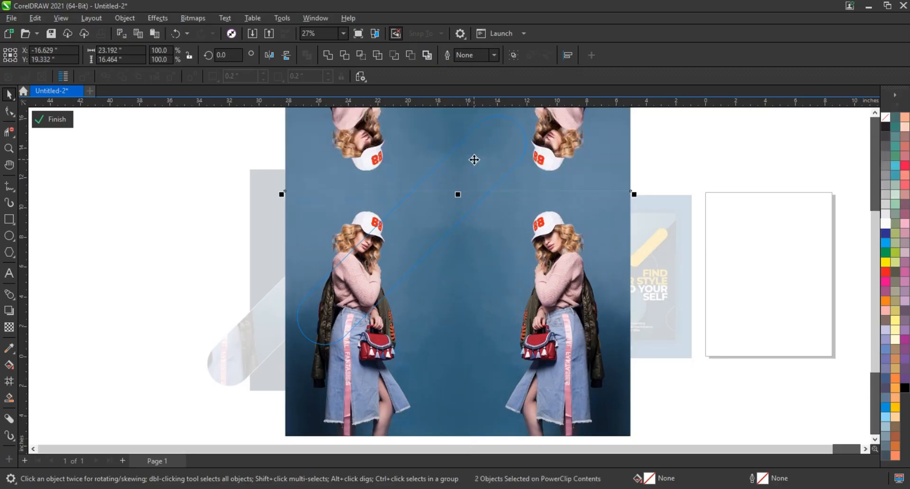
pyautogui.keyDown('ctrl'); pyautogui.click(109, 238); pyautogui.keyUp('ctrl')
pyautogui.click(109, 238)
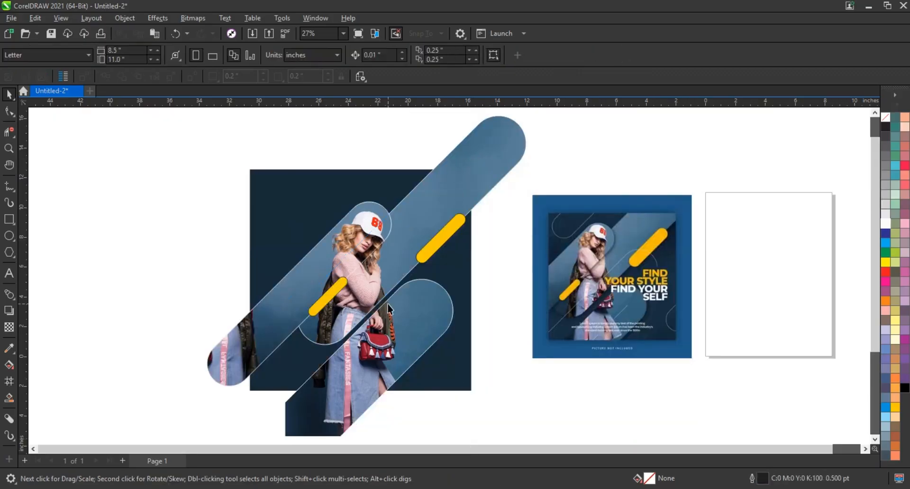
# Add Multiply drop shadows to the three large pills with zero offset, opacity 99 and feathering 15
pyautogui.click(335, 291)
pyautogui.keyDown('shift'); pyautogui.click(327, 268); pyautogui.keyUp('shift')
pyautogui.keyDown('shift'); pyautogui.click(434, 245); pyautogui.keyUp('shift')
pyautogui.keyDown('shift'); pyautogui.click(427, 308); pyautogui.keyUp('shift')
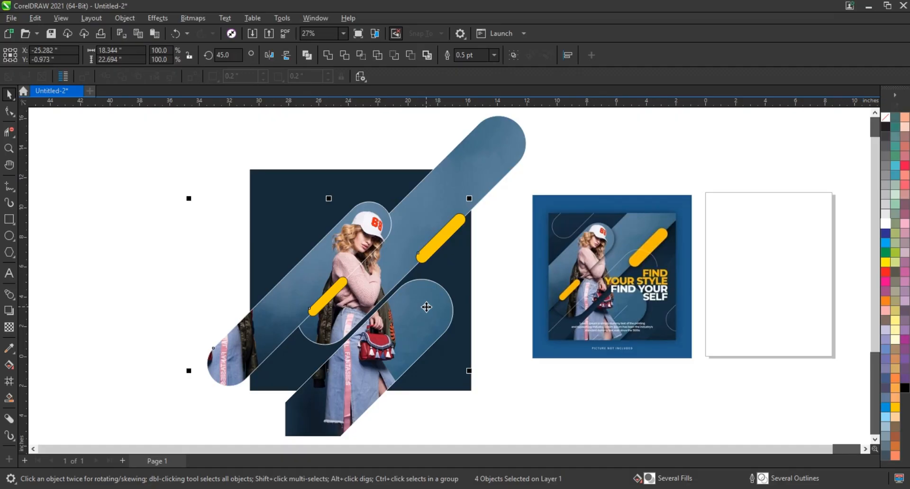
pyautogui.click(14, 316)
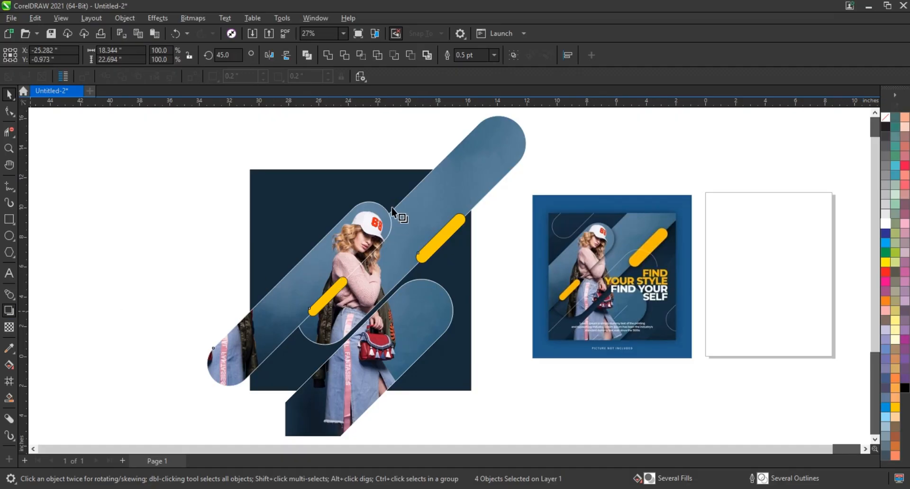
pyautogui.moveTo(329, 202); pyautogui.dragTo(323, 488)
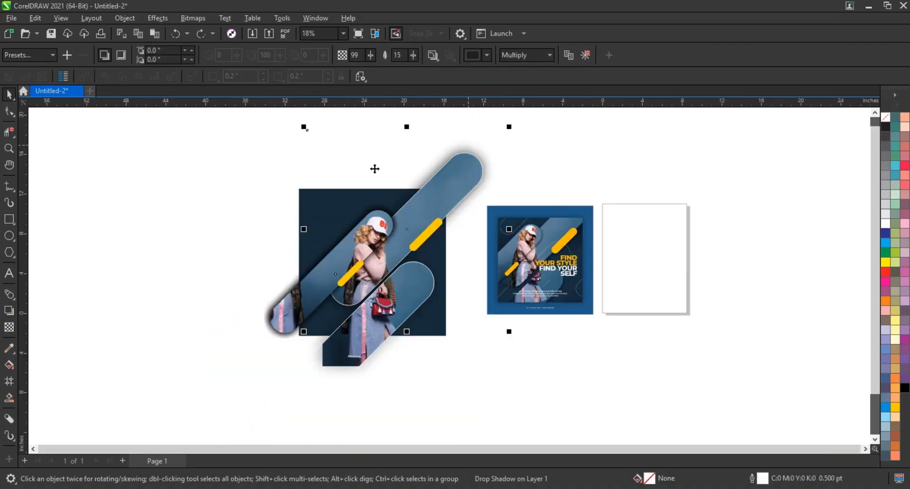
# PowerClip the long middle pill and the upper-left pill with their shadows inside the navy square
pyautogui.click(299, 192)
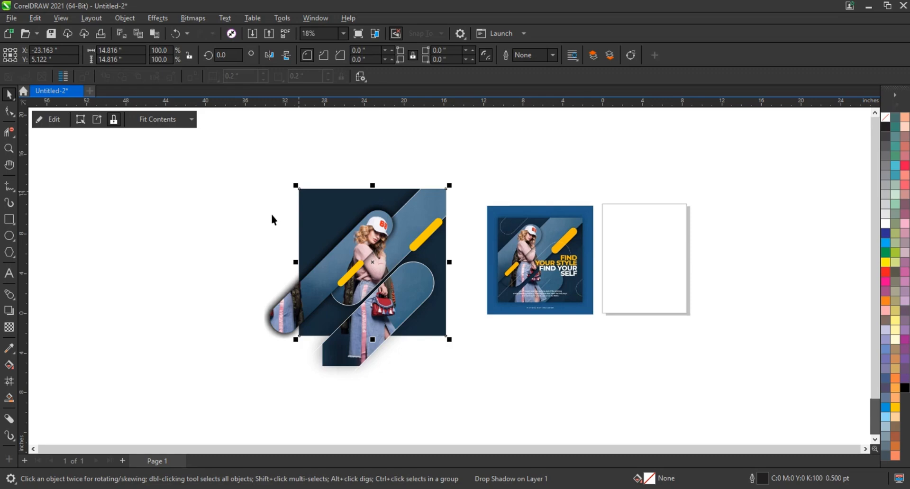
pyautogui.hotkey('ctrl', 'z')
pyautogui.moveTo(208, 189); pyautogui.dragTo(409, 411)
pyautogui.hotkey('ctrl', '1')
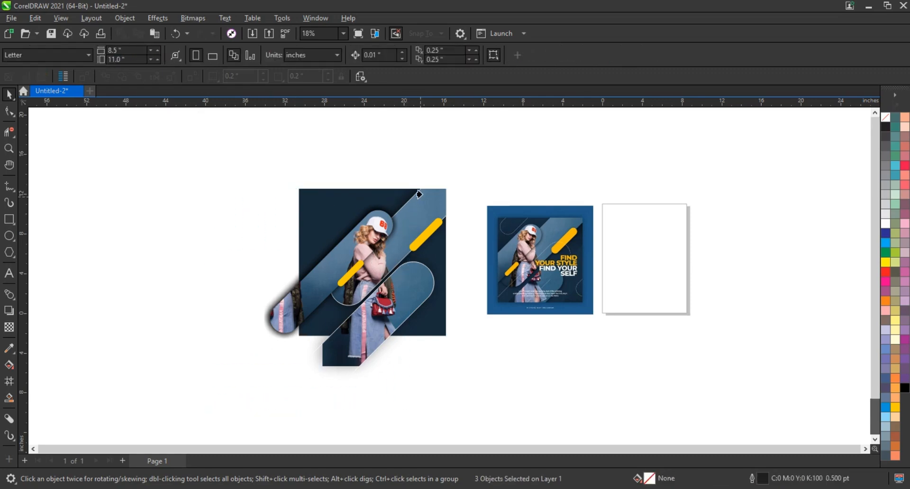
pyautogui.click(421, 195)
pyautogui.moveTo(479, 397); pyautogui.dragTo(311, 180)
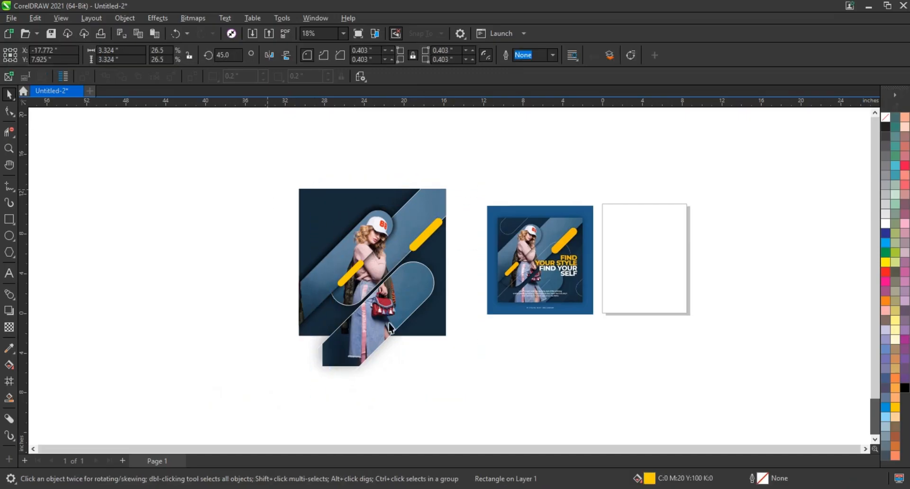
pyautogui.moveTo(439, 392); pyautogui.dragTo(342, 338)
pyautogui.hotkey('ctrl', 'z')
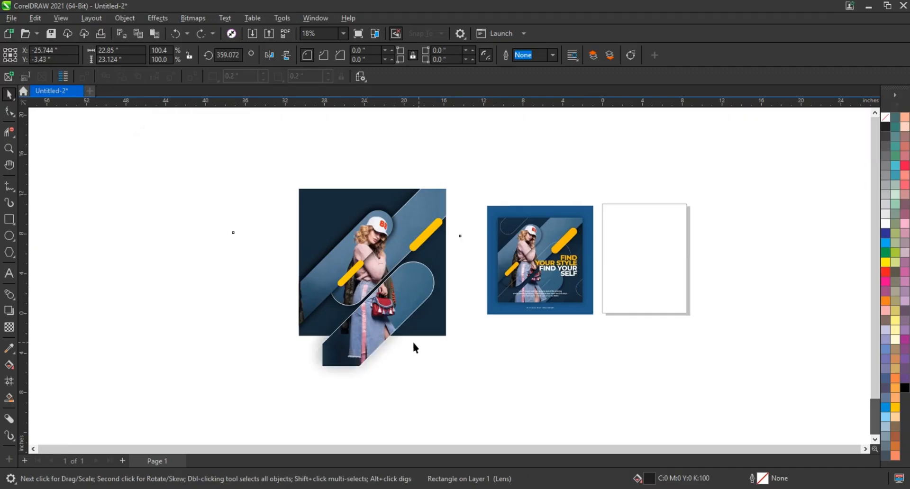
# PowerClip the lower pill and its shadow inside the navy square
pyautogui.click(394, 340)
pyautogui.keyDown('shift'); pyautogui.click(395, 296); pyautogui.keyUp('shift')
pyautogui.hotkey('alt', 'j')
pyautogui.press('w')
pyautogui.press('p')
pyautogui.click(335, 217)
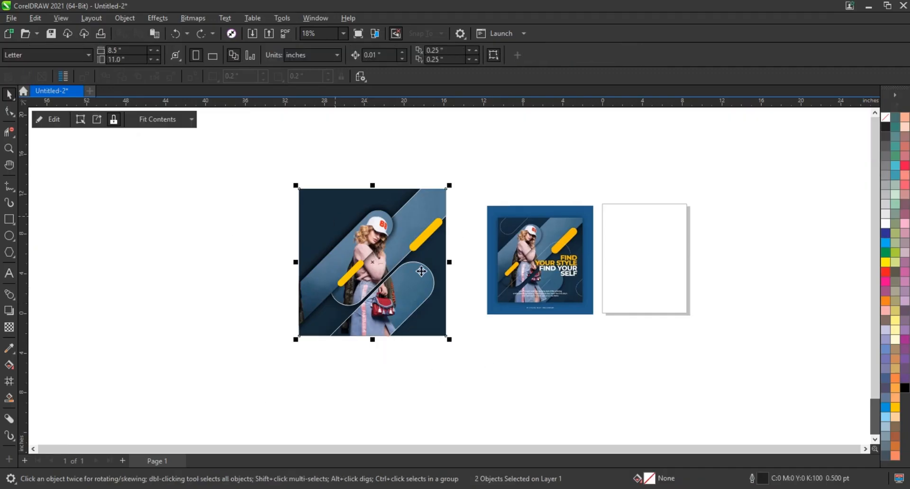
# Edit the navy square's PowerClip contents and remove the white outlines from the large pills
pyautogui.click(49, 119)
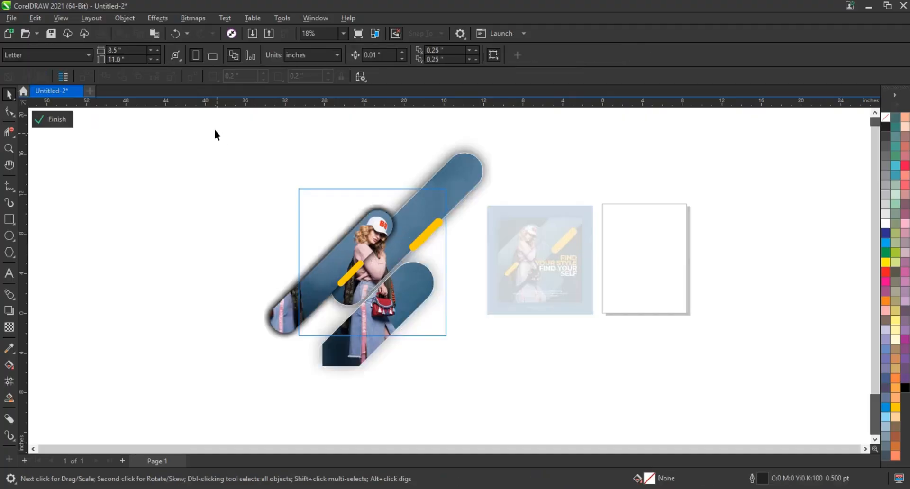
pyautogui.rightClick(884, 118)
pyautogui.click(871, 126)
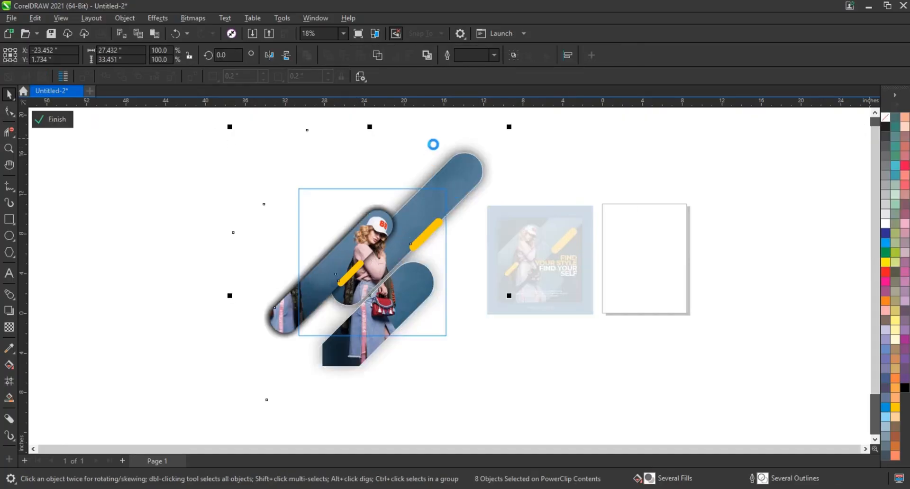
pyautogui.keyDown('ctrl'); pyautogui.click(434, 144); pyautogui.keyUp('ctrl')
pyautogui.keyDown('ctrl'); pyautogui.click(434, 145); pyautogui.keyUp('ctrl')
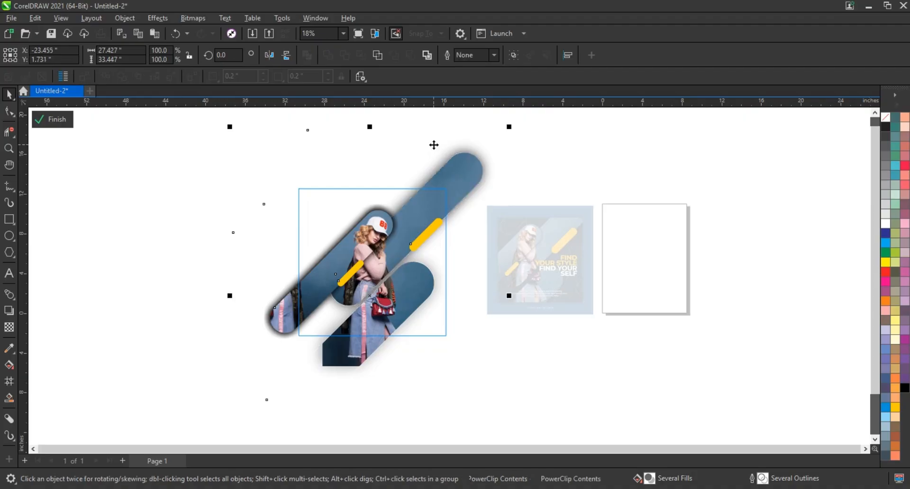
pyautogui.keyDown('ctrl'); pyautogui.click(521, 147); pyautogui.keyUp('ctrl')
pyautogui.click(526, 148)
pyautogui.click(259, 161)
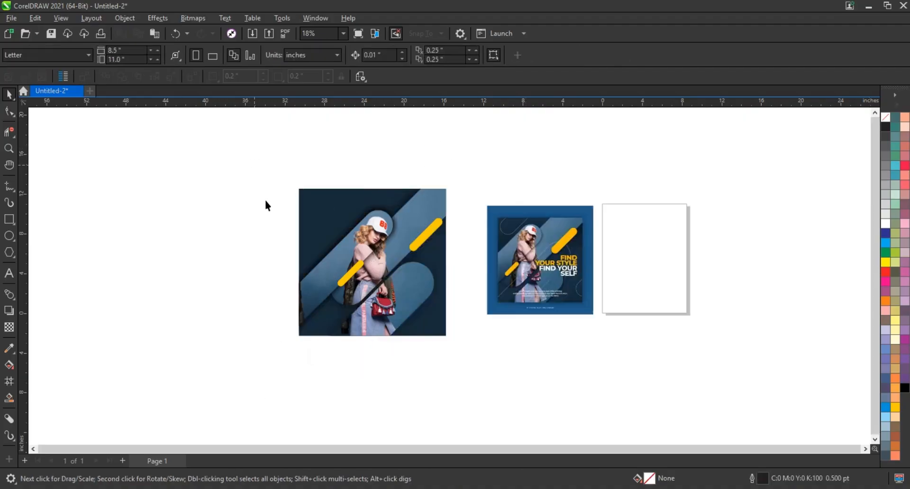
# Draw a rectangle about 14.12 by 2.81 inches across the upper poster and fully round its right-hand corners
pyautogui.moveTo(451, 312); pyautogui.dragTo(611, 351)
pyautogui.hotkey('shift', 'F2')
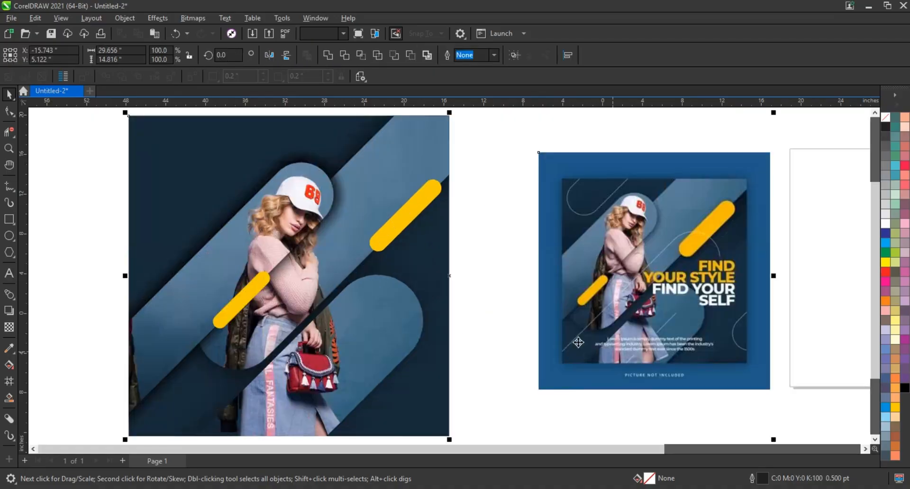
pyautogui.click(463, 311)
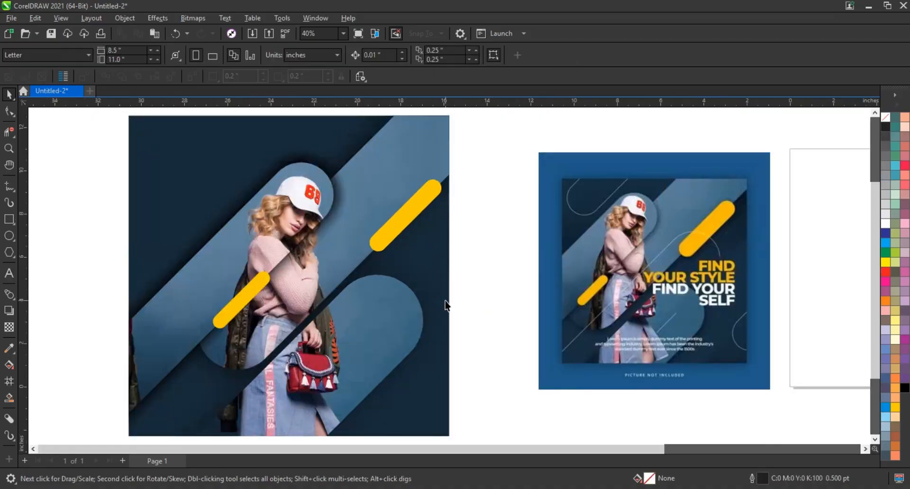
pyautogui.click(9, 219)
pyautogui.moveTo(104, 179); pyautogui.dragTo(410, 240)
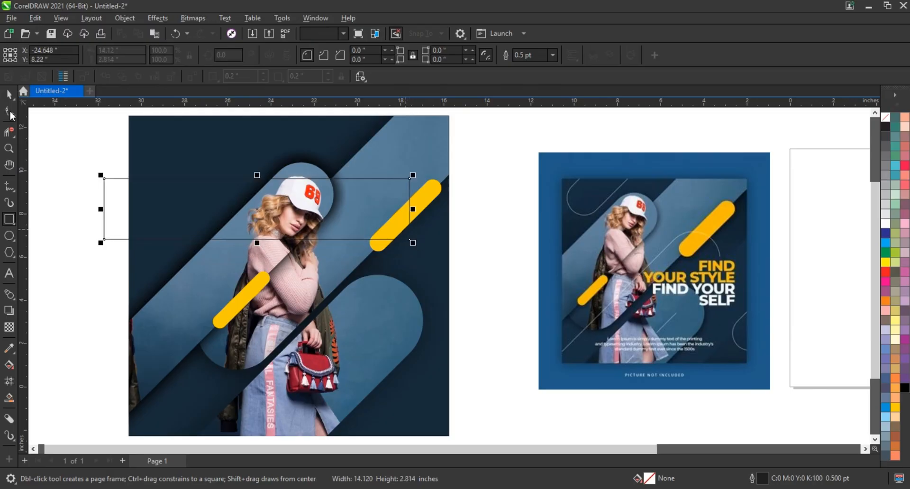
pyautogui.click(10, 112)
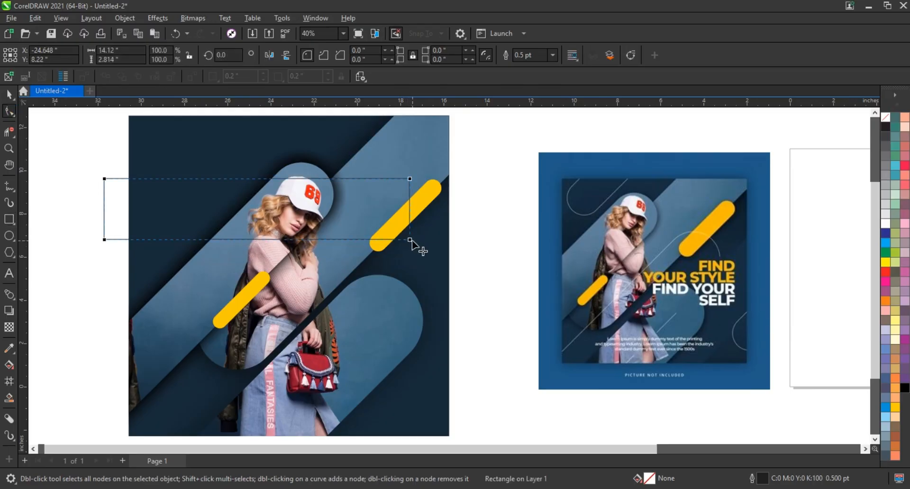
pyautogui.moveTo(412, 240); pyautogui.dragTo(379, 179)
pyautogui.click(9, 94)
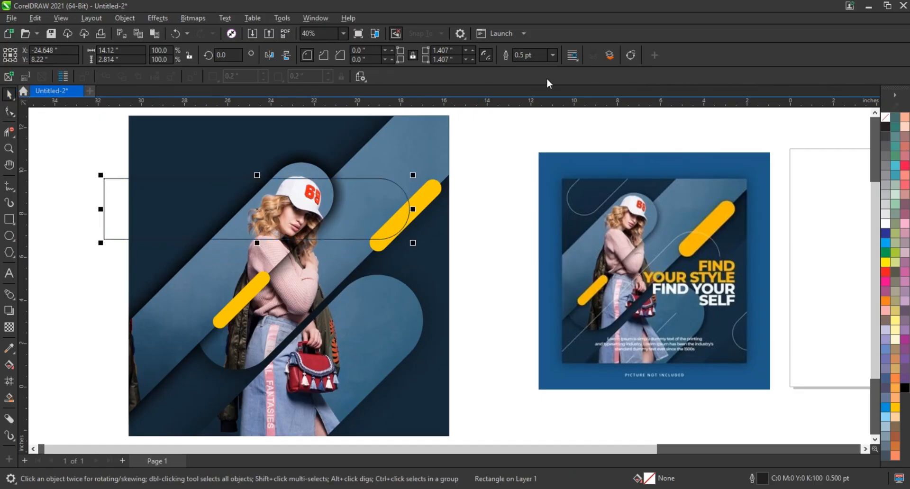
# Set the rounded rectangle's outline to 3.0 pt, convert the outline to an object and colour it white
pyautogui.click(553, 56)
pyautogui.click(540, 109)
pyautogui.click(553, 56)
pyautogui.click(538, 129)
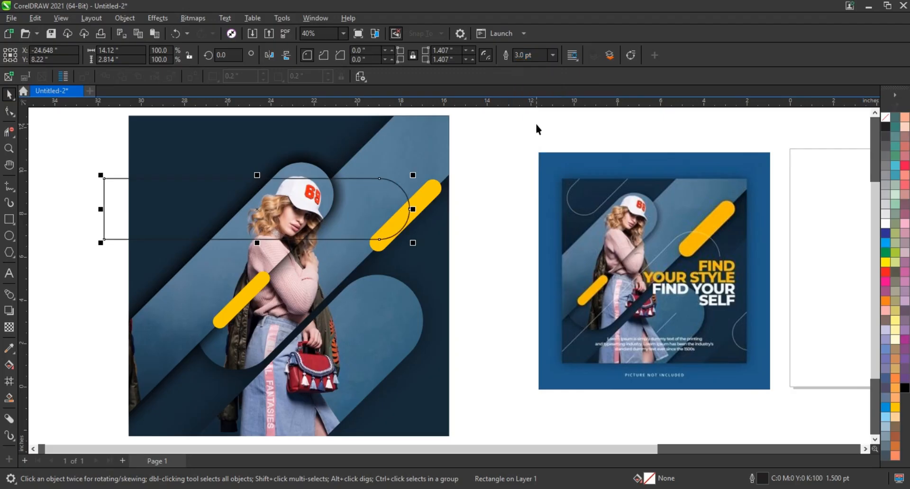
pyautogui.hotkey('ctrl', 'q')
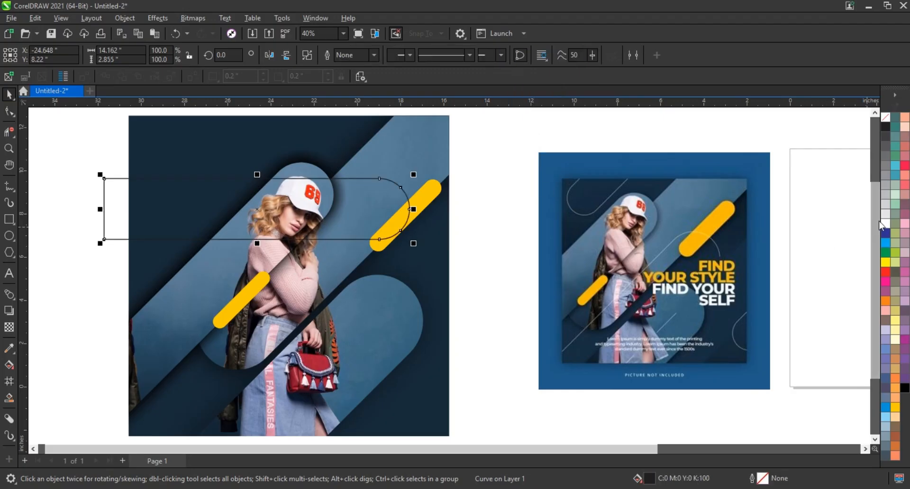
pyautogui.rightClick(886, 224)
# Rotate the white pill outline to 225 degrees so it runs diagonally across the poster
pyautogui.click(373, 214)
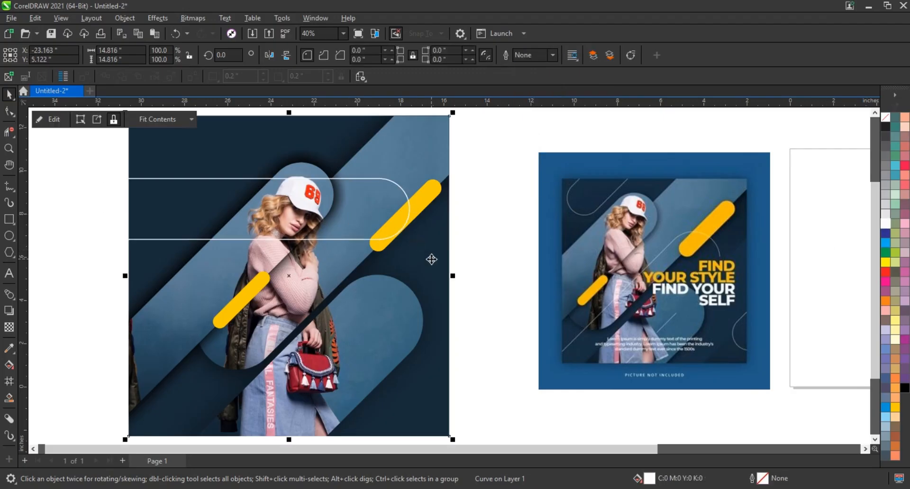
pyautogui.click(374, 210)
pyautogui.click(399, 189)
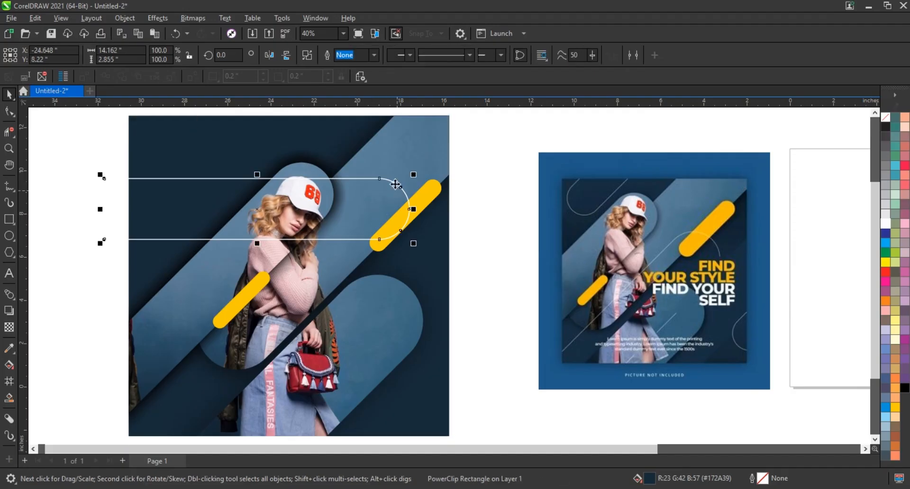
pyautogui.click(400, 185)
pyautogui.moveTo(422, 254); pyautogui.dragTo(100, 304)
pyautogui.scroll(-2, 295, 235)
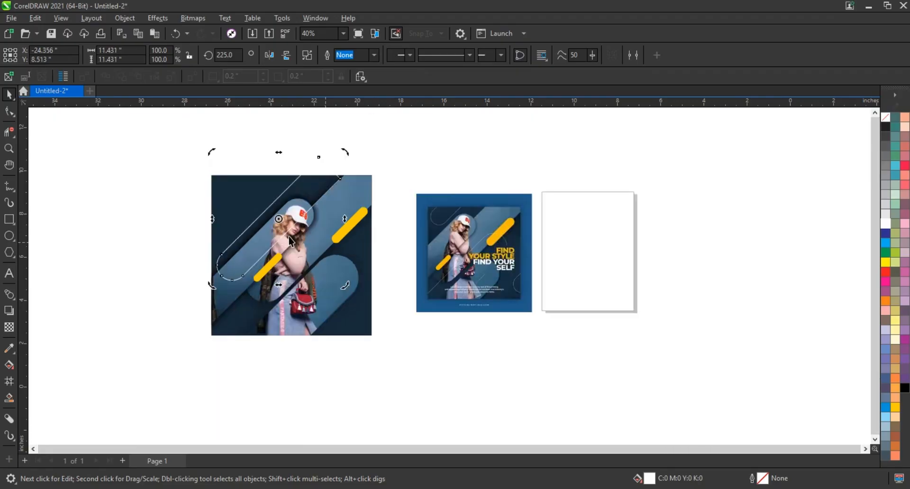
# Place white pill outlines at the poster's upper-left, lower-left and lower-right areas and PowerClip them inside the navy square
pyautogui.click(255, 283)
pyautogui.click(224, 274)
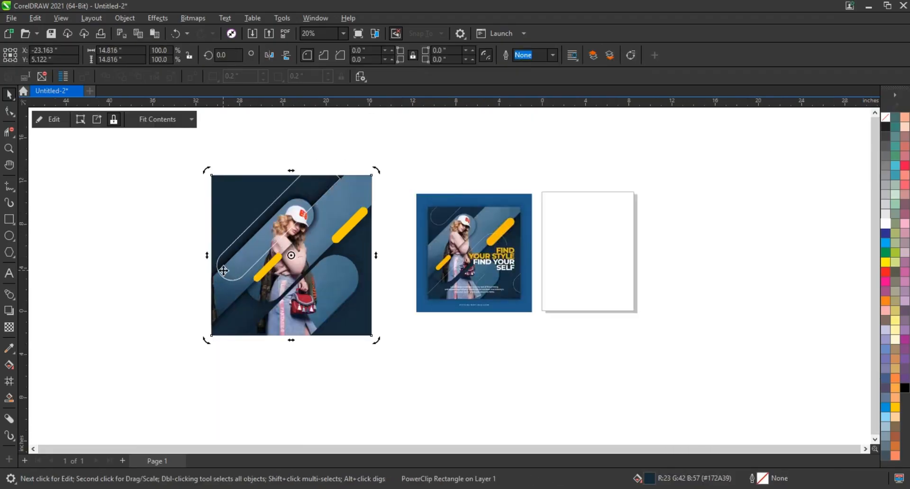
pyautogui.click(220, 290)
pyautogui.moveTo(213, 284); pyautogui.dragTo(253, 244)
pyautogui.moveTo(298, 198); pyautogui.dragTo(242, 321)
pyautogui.click(280, 299)
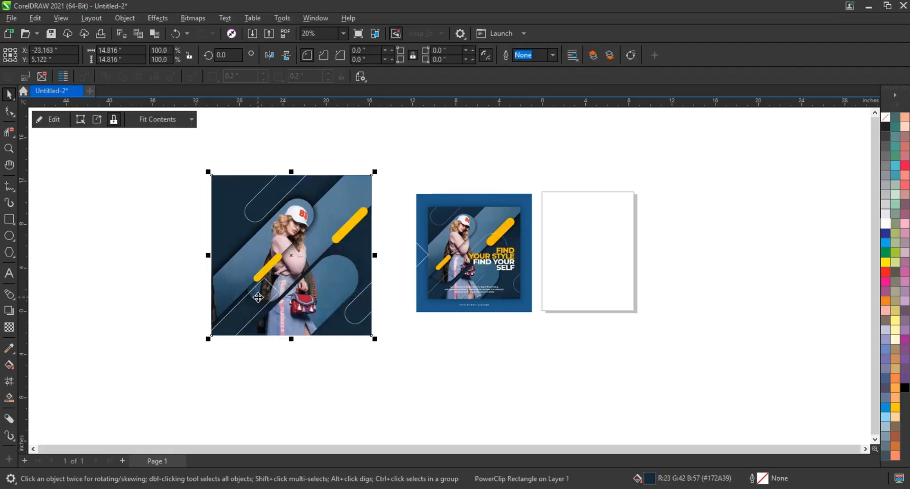
# Enlarge the lower-left white pill outline to about 13.36 inches and place it diagonally across the model, its rounded end below the upper yellow bar
pyautogui.click(212, 343)
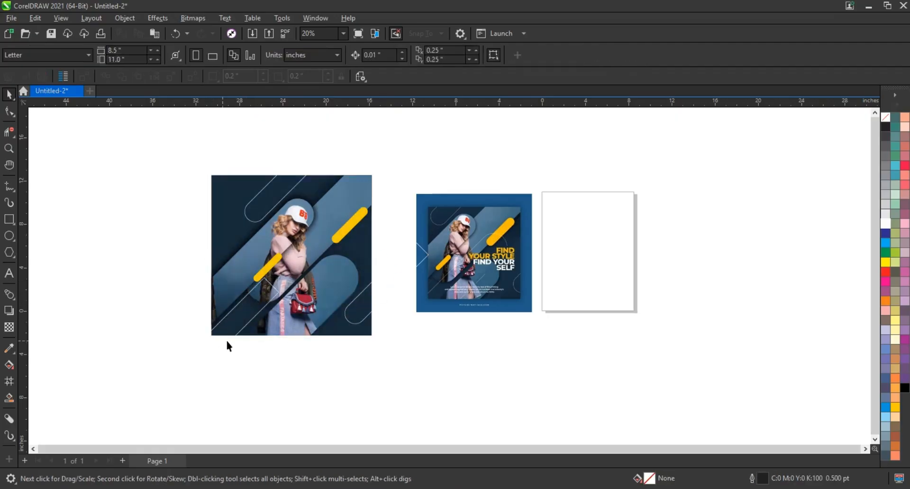
pyautogui.click(235, 338)
pyautogui.click(236, 340)
pyautogui.click(238, 324)
pyautogui.moveTo(282, 280); pyautogui.dragTo(196, 362)
pyautogui.click(236, 361)
pyautogui.click(243, 331)
pyautogui.click(253, 321)
pyautogui.moveTo(286, 360); pyautogui.dragTo(315, 391)
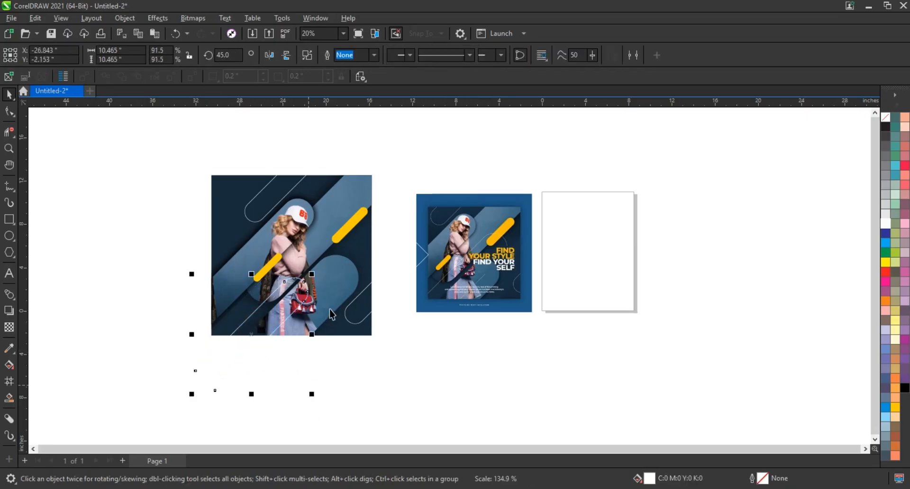
pyautogui.moveTo(316, 277); pyautogui.dragTo(344, 244)
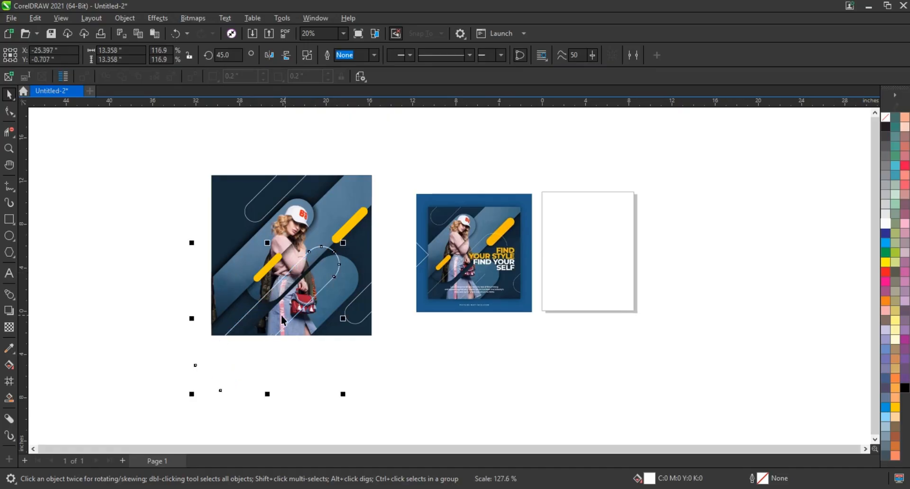
pyautogui.moveTo(268, 329); pyautogui.dragTo(276, 304)
# PowerClip the enlarged pill outline together with the upper-left and lower-right white outlines inside the navy square
pyautogui.keyDown('shift'); pyautogui.click(350, 322); pyautogui.keyUp('shift')
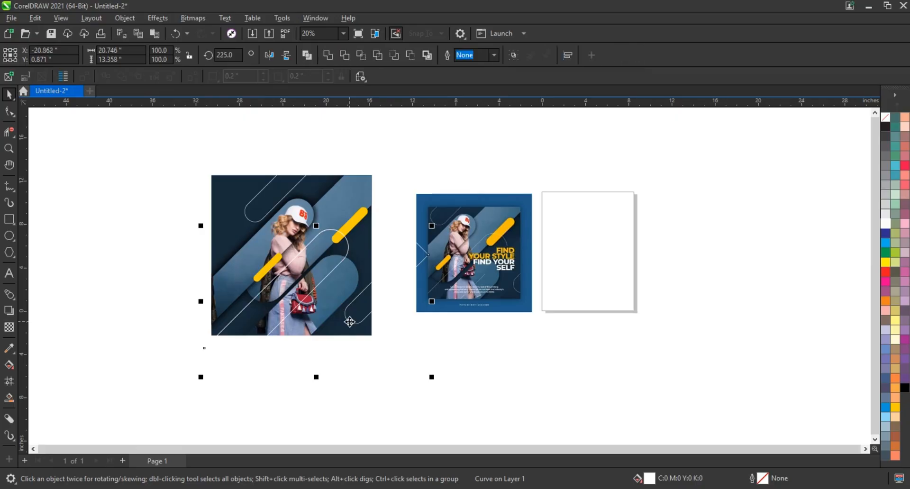
pyautogui.keyDown('shift'); pyautogui.click(295, 186); pyautogui.keyUp('shift')
pyautogui.hotkey('ctrl', '1')
pyautogui.click(219, 183)
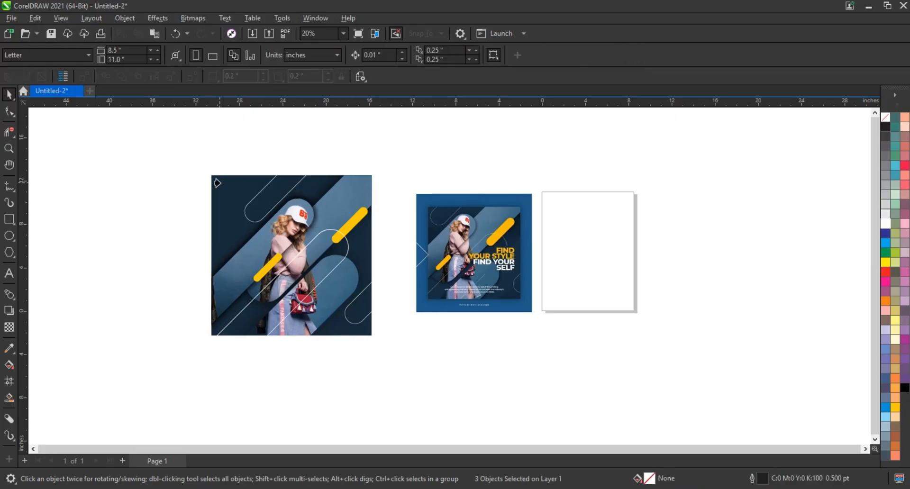
# Frame the recreated poster and the reference design together in the view to compare them
pyautogui.click(163, 171)
pyautogui.moveTo(162, 158); pyautogui.dragTo(551, 338)
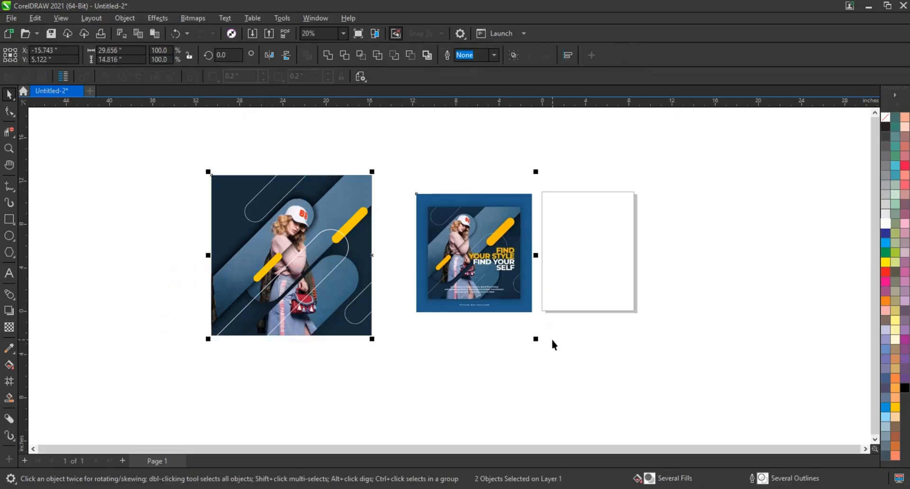
pyautogui.hotkey('shift', 'F2')
pyautogui.click(506, 343)
pyautogui.scroll(-1, 474, 290)
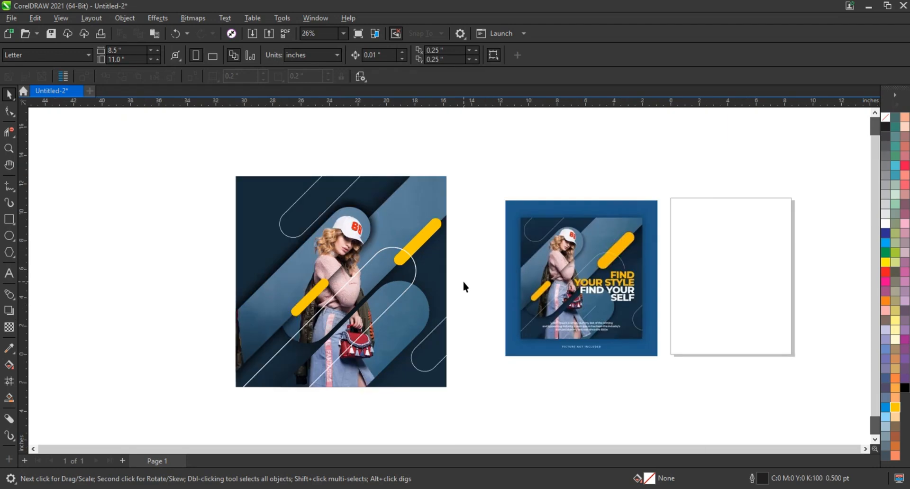